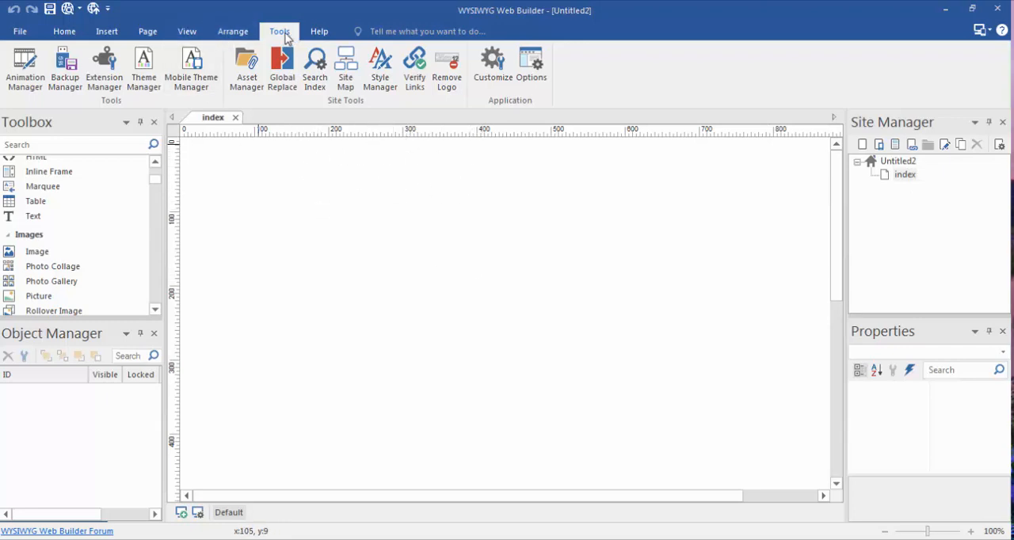
Enable showing page extensions in the Site Manager in the general program options
{"action": "left_click", "coordinate": [527, 66]}
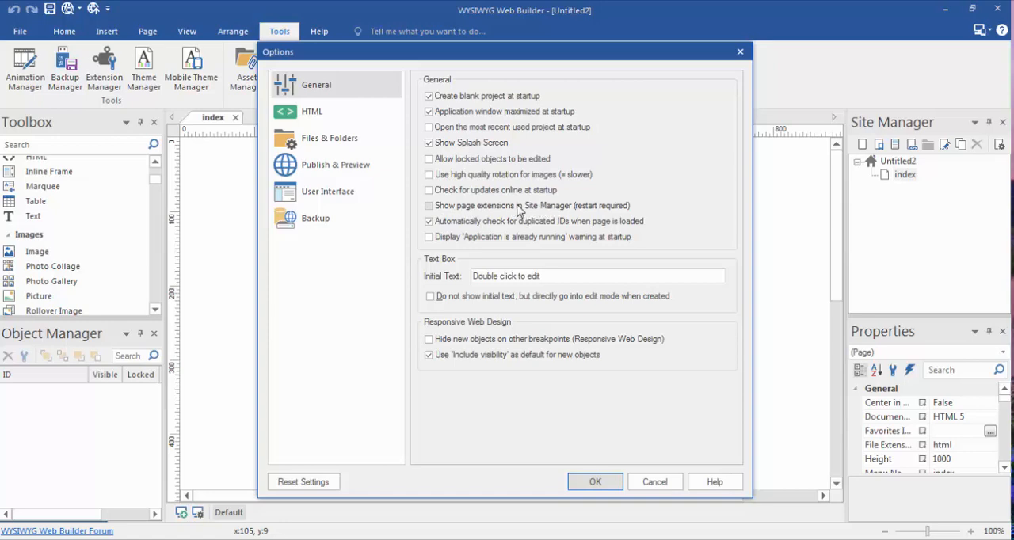
{"action": "left_click", "coordinate": [432, 208]}
{"action": "left_click", "coordinate": [586, 481]}
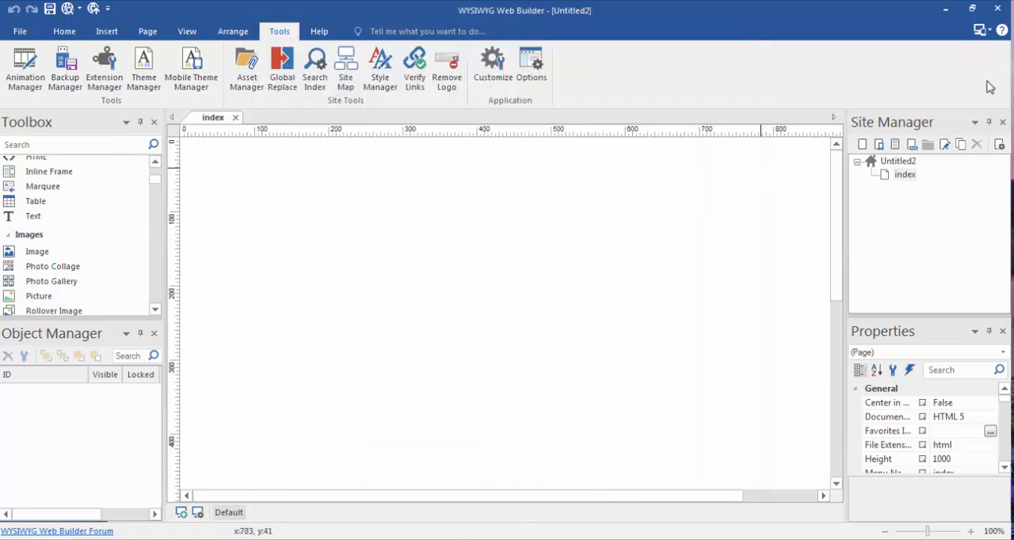
Close the program and start WYSIWYG Web Builder 12 again to apply the changed option
{"action": "left_click", "coordinate": [997, 11]}
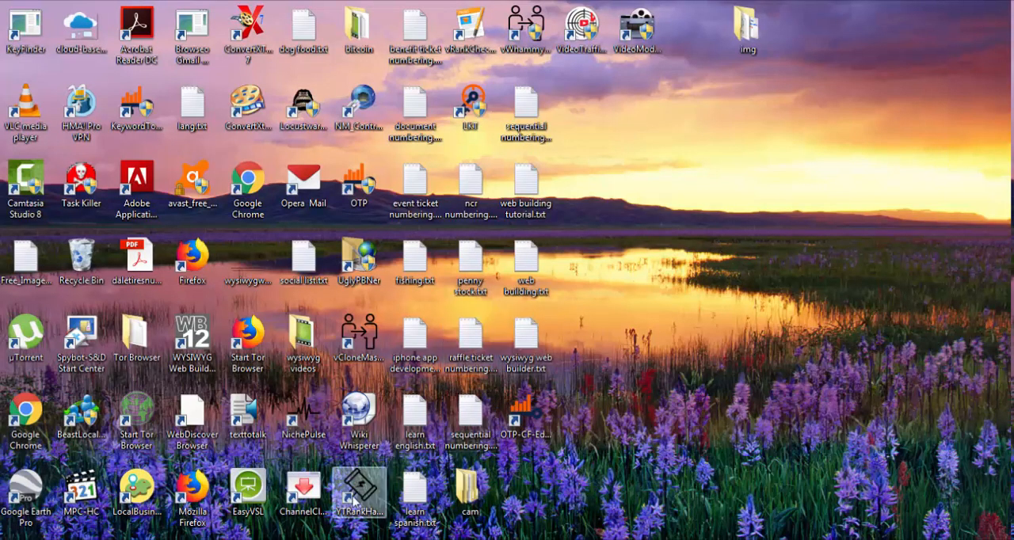
{"action": "left_click", "coordinate": [36, 539]}
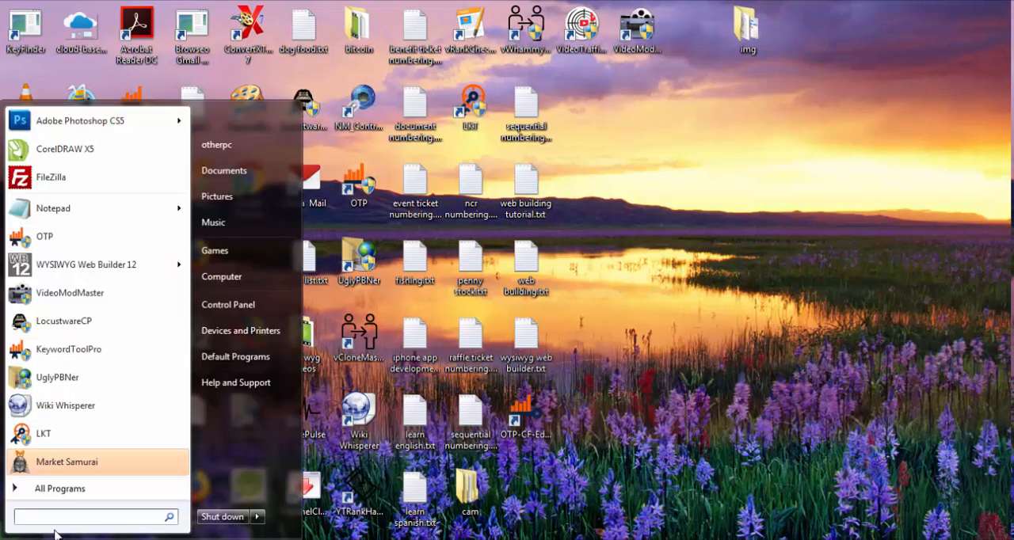
{"action": "left_click", "coordinate": [107, 271]}
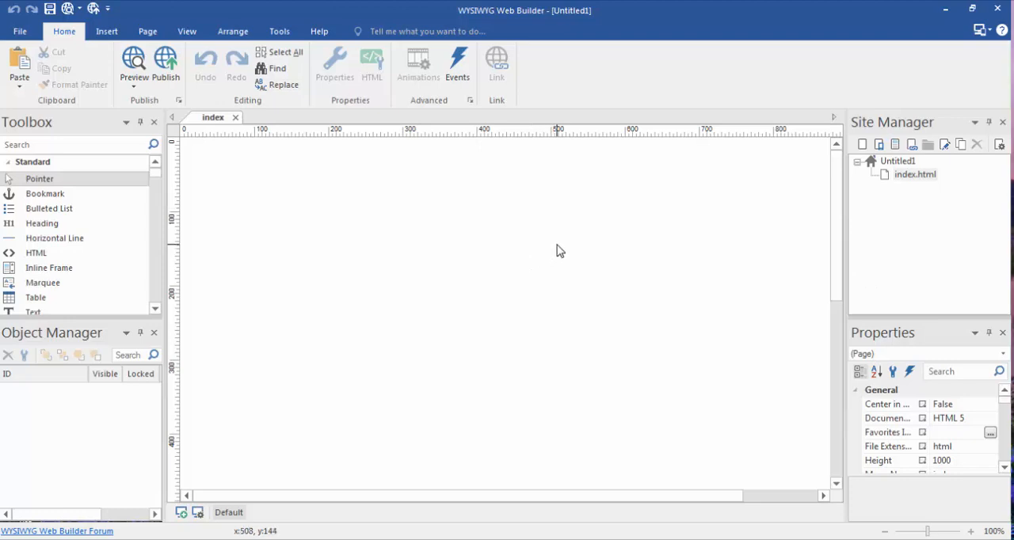
Check the page extensions setting in the general program options
{"action": "left_click", "coordinate": [279, 32]}
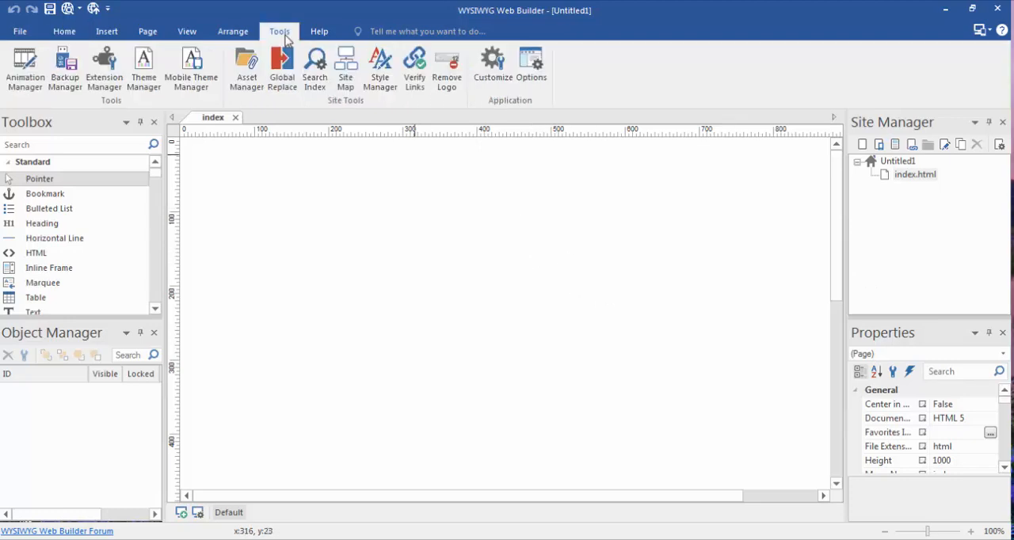
{"action": "left_click", "coordinate": [542, 77]}
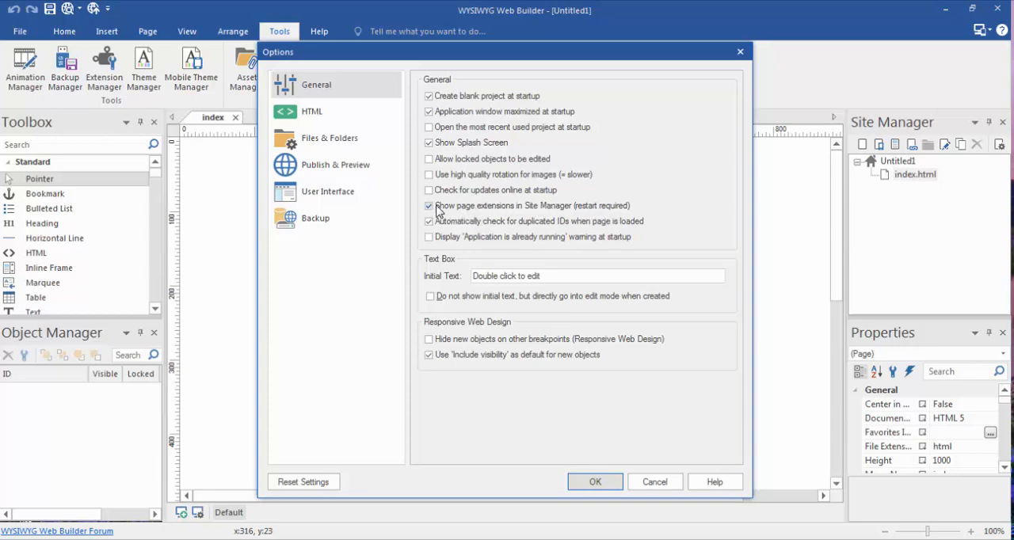
{"action": "left_click", "coordinate": [607, 482]}
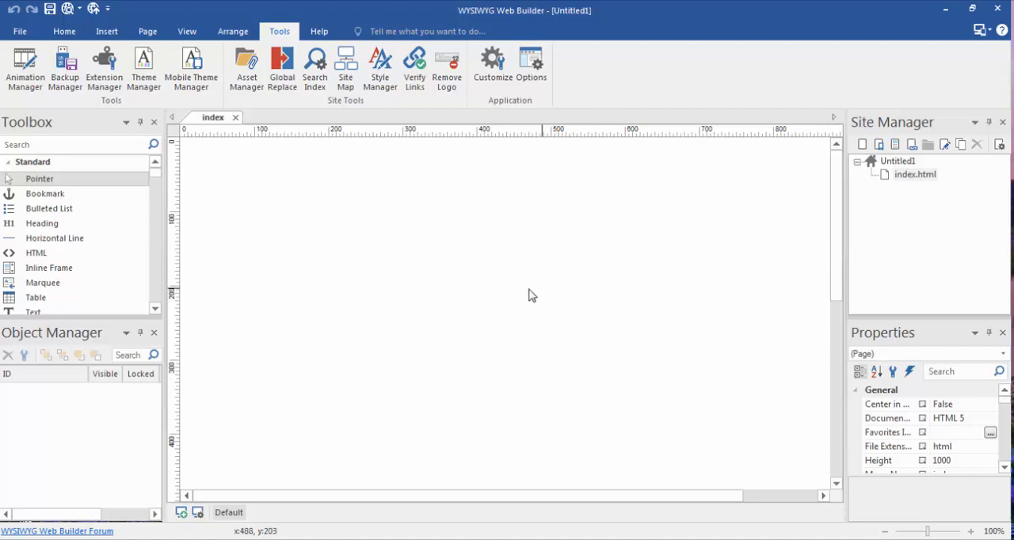
Insert the picture apple.jpg as an image object on the index page at about 77, 85
{"action": "left_click_drag", "start_coordinate": [156, 181], "coordinate": [159, 187]}
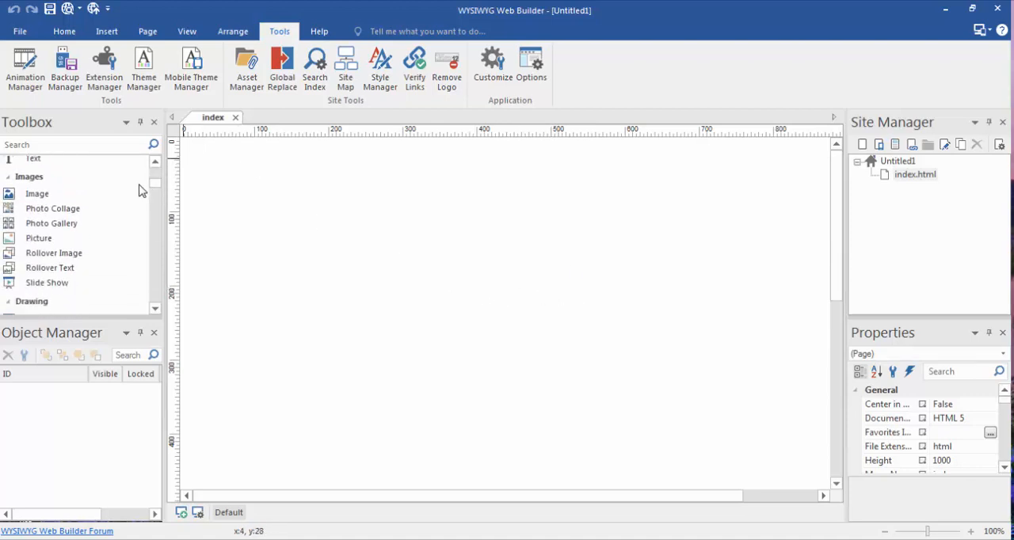
{"action": "left_click", "coordinate": [46, 199]}
{"action": "left_click_drag", "start_coordinate": [242, 204], "coordinate": [433, 288]}
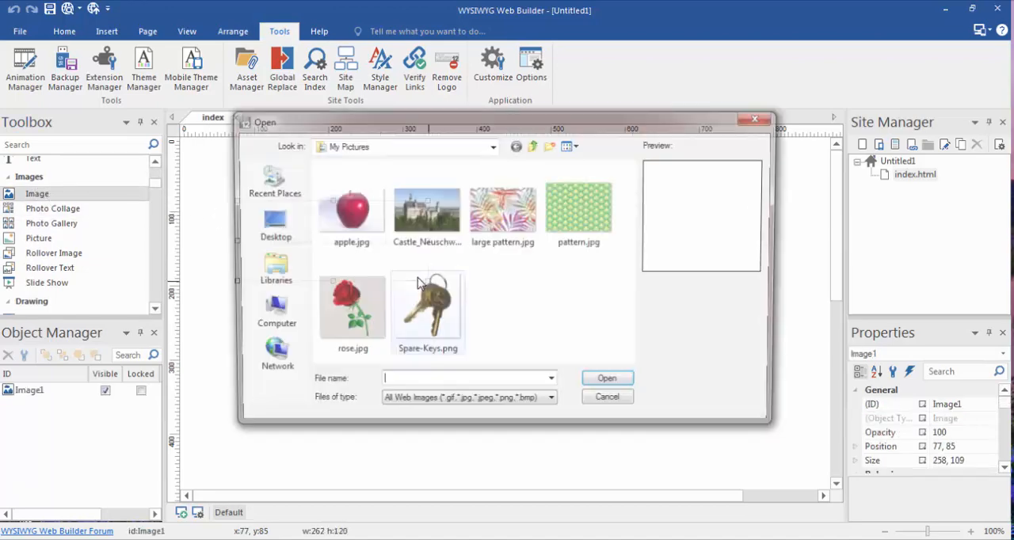
{"action": "left_click", "coordinate": [329, 218]}
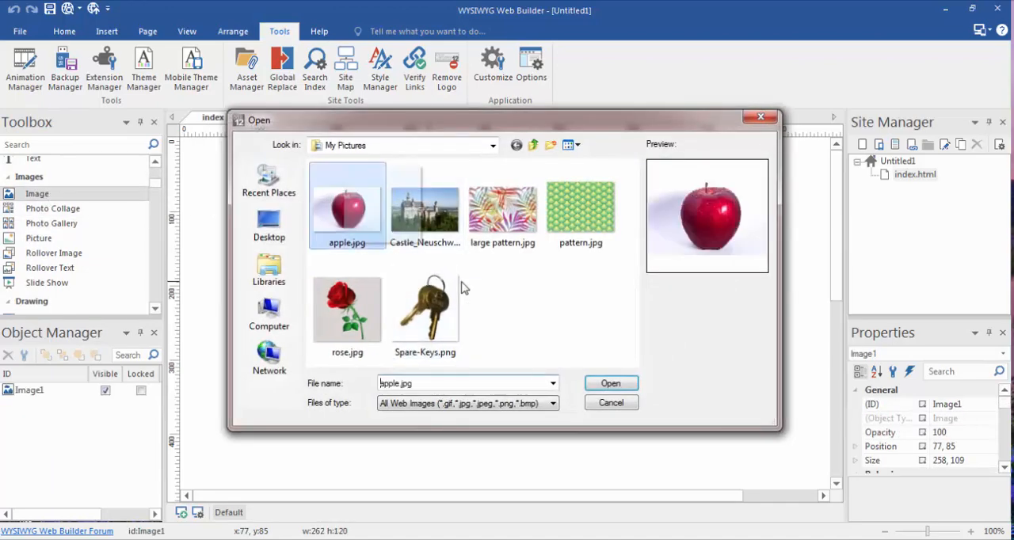
{"action": "left_click", "coordinate": [607, 383]}
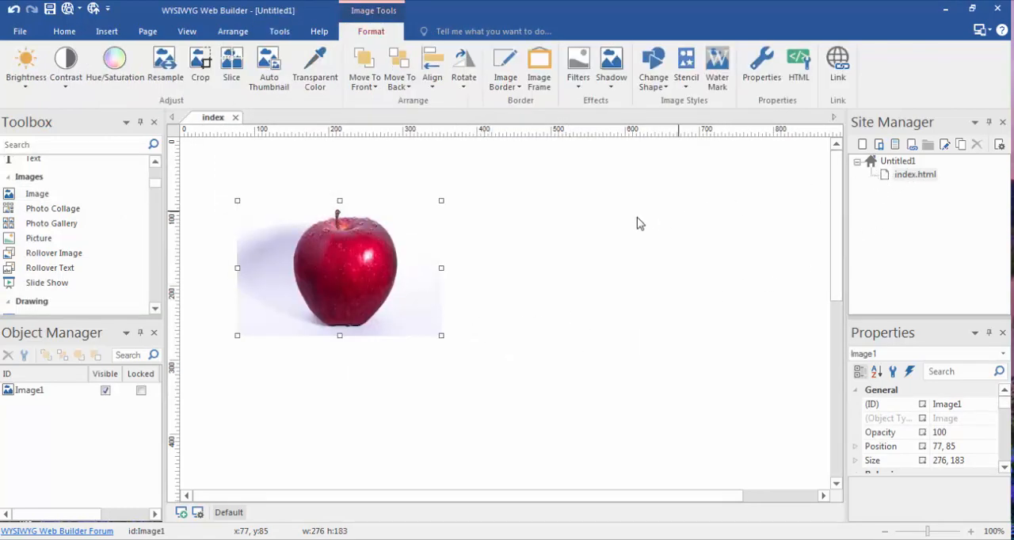
Add a new page under the site root and insert the picture Spare-Keys.png on it at about 141, 78
{"action": "left_click", "coordinate": [888, 164]}
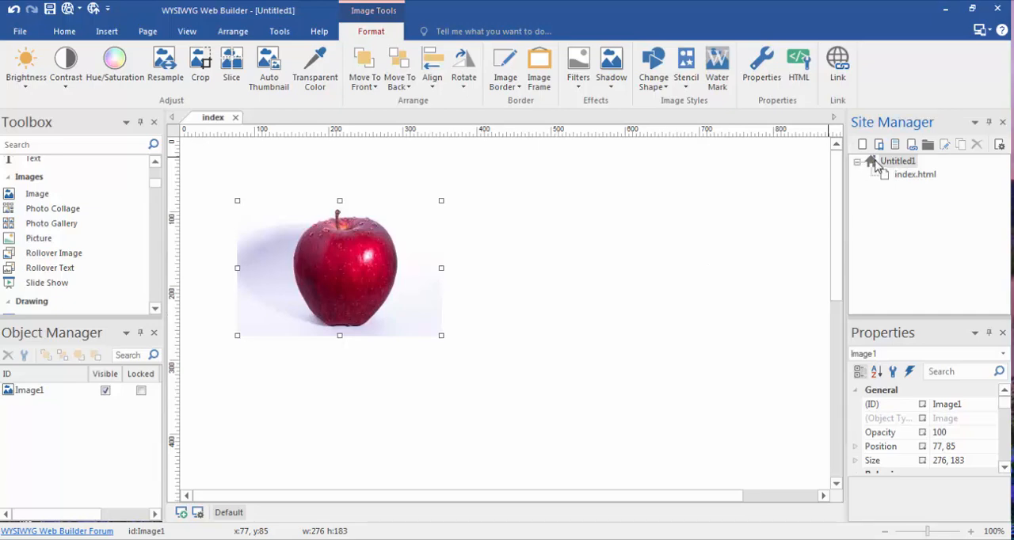
{"action": "left_click", "coordinate": [863, 145]}
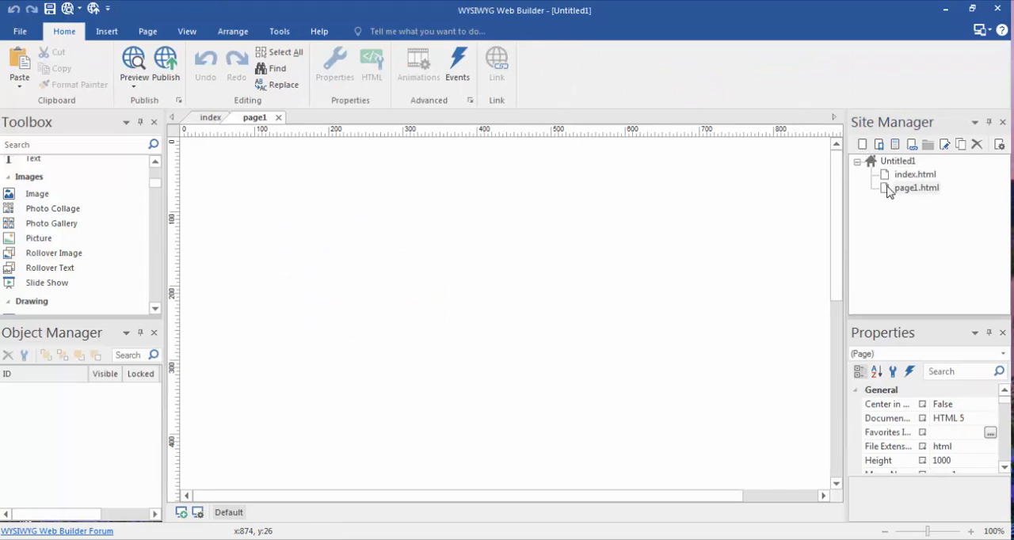
{"action": "left_click", "coordinate": [70, 194]}
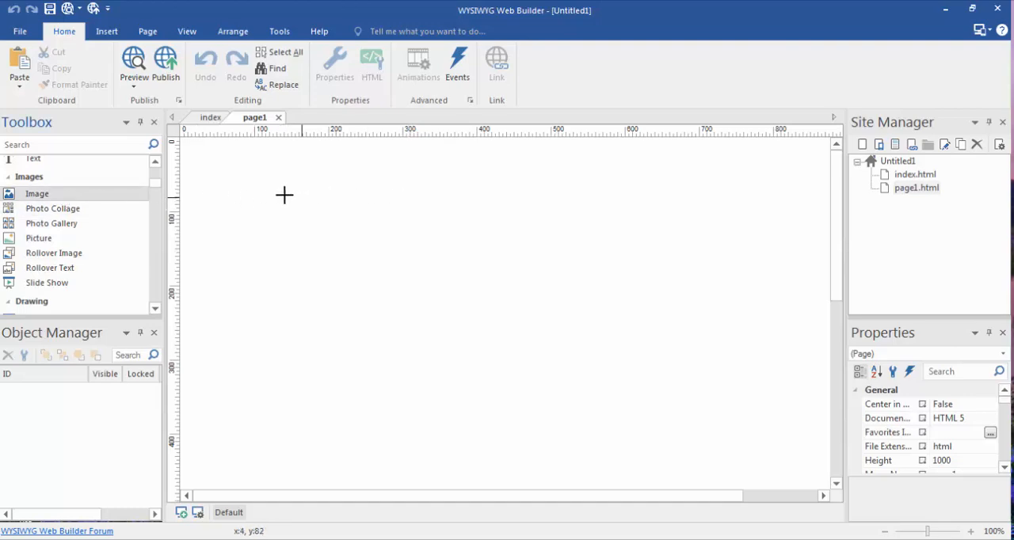
{"action": "left_click_drag", "start_coordinate": [284, 195], "coordinate": [470, 290]}
{"action": "left_click", "coordinate": [438, 315]}
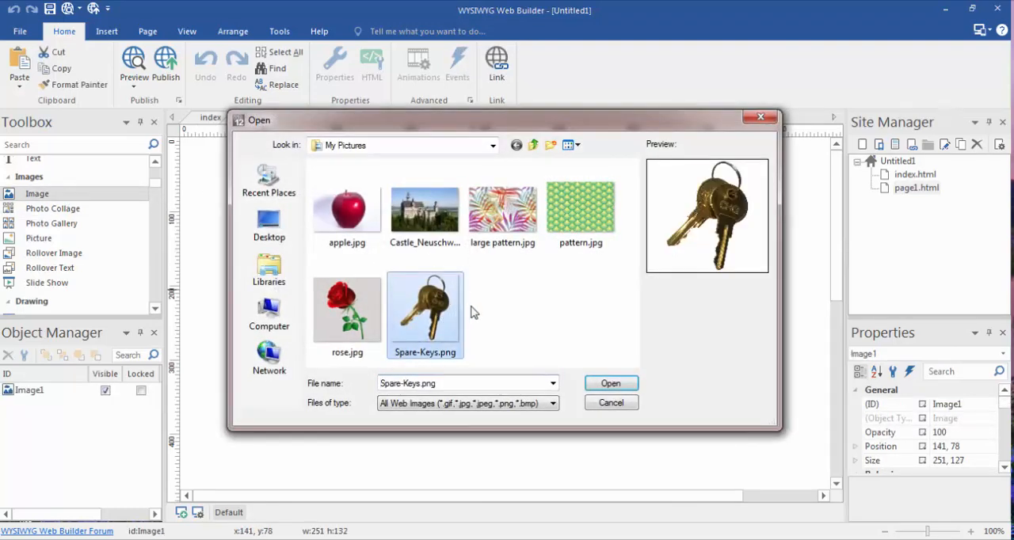
{"action": "left_click", "coordinate": [592, 382]}
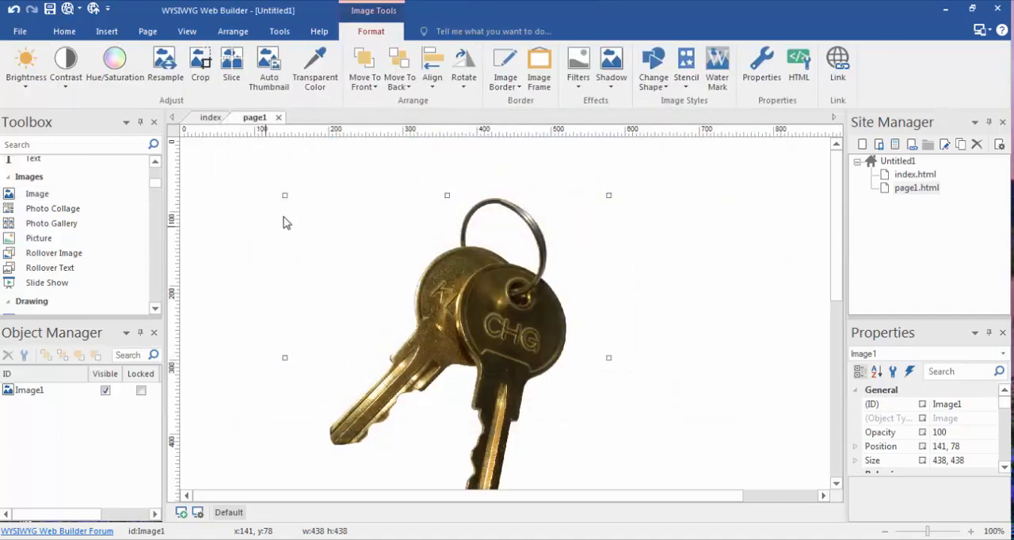
Shrink the keys image to about 269 by 269 and move it to about 227, 108 on the page
{"action": "scroll", "coordinate": [662, 496], "scroll_direction": "down", "scroll_amount": 1}
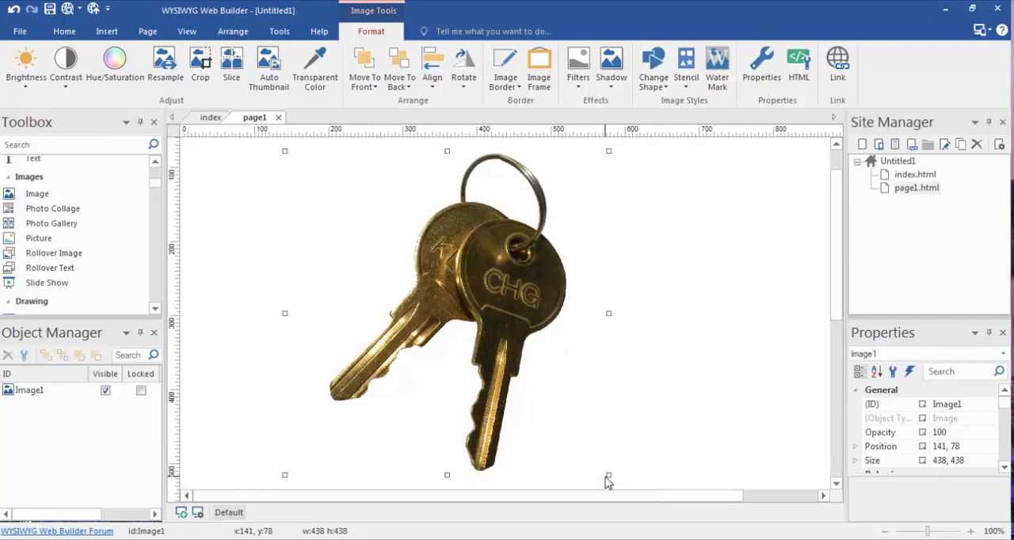
{"action": "left_click_drag", "start_coordinate": [605, 465], "coordinate": [422, 301]}
{"action": "left_click_drag", "start_coordinate": [356, 222], "coordinate": [506, 302]}
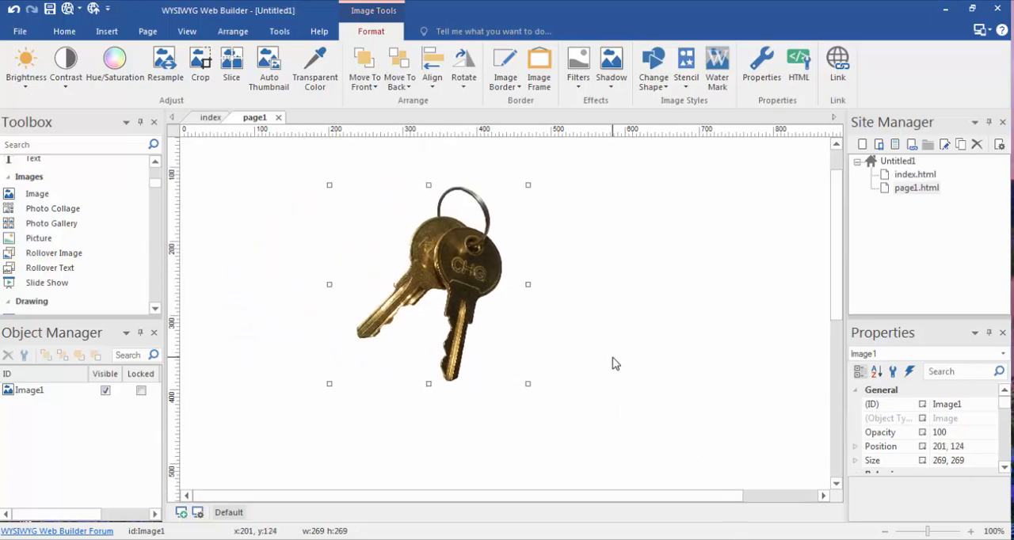
{"action": "scroll", "coordinate": [650, 375], "scroll_direction": "up", "scroll_amount": 1}
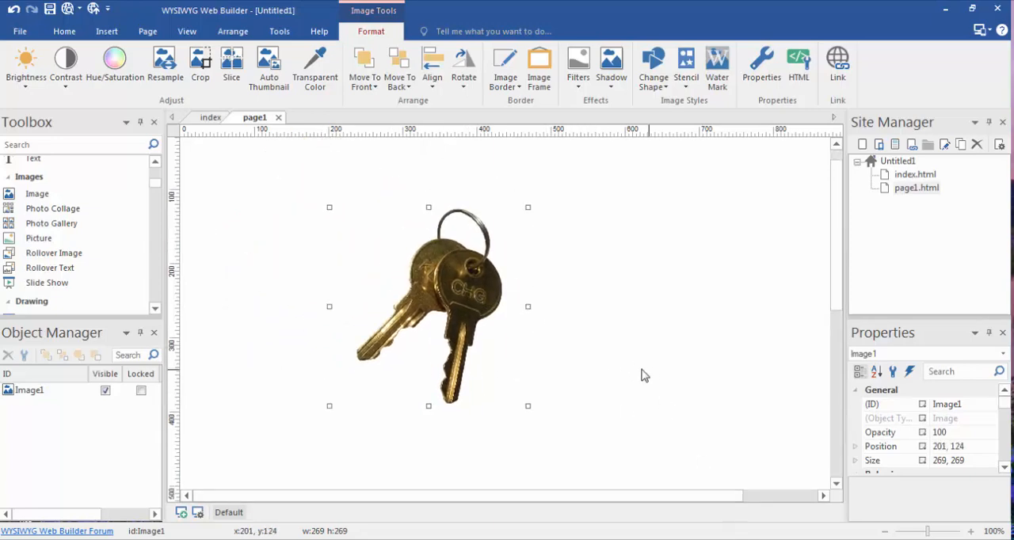
{"action": "left_click_drag", "start_coordinate": [480, 289], "coordinate": [501, 276]}
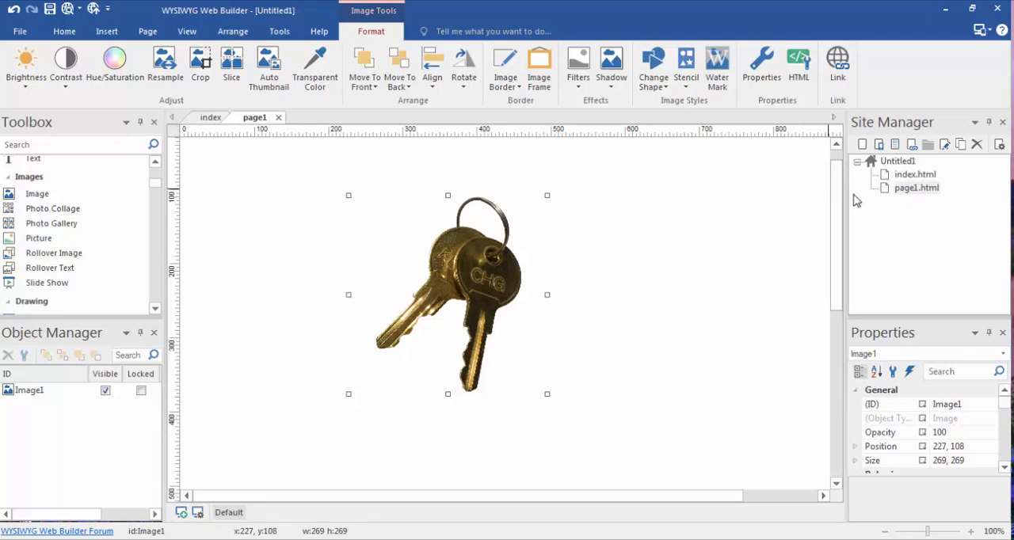
Rename the page page1.html as about
{"action": "right_click", "coordinate": [896, 194]}
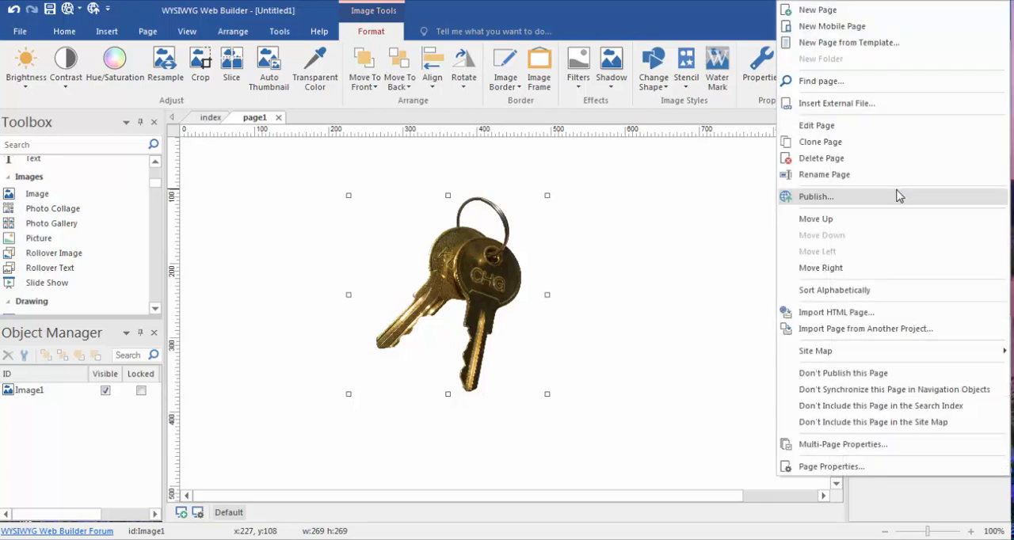
{"action": "left_click", "coordinate": [872, 175]}
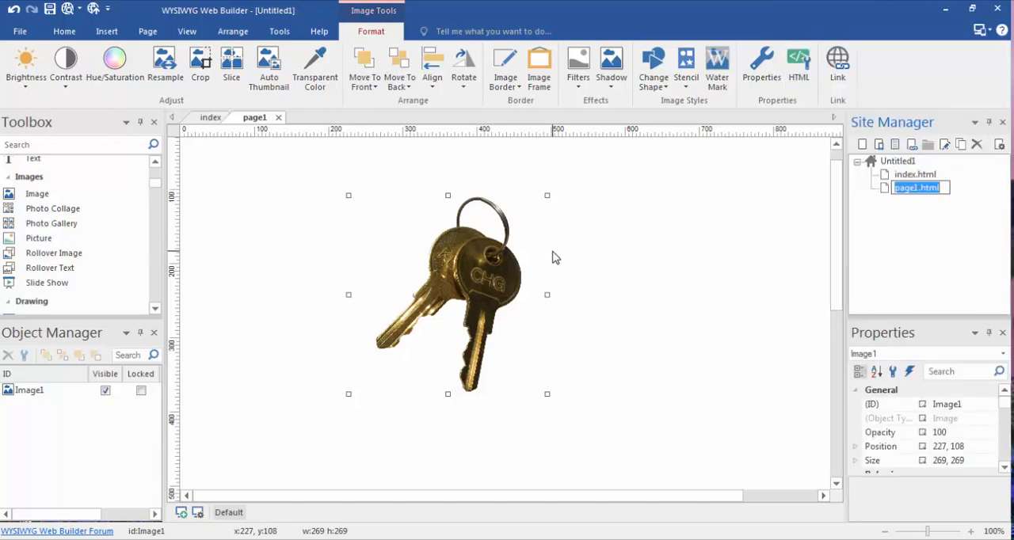
{"action": "key", "text": "BackSpace"}
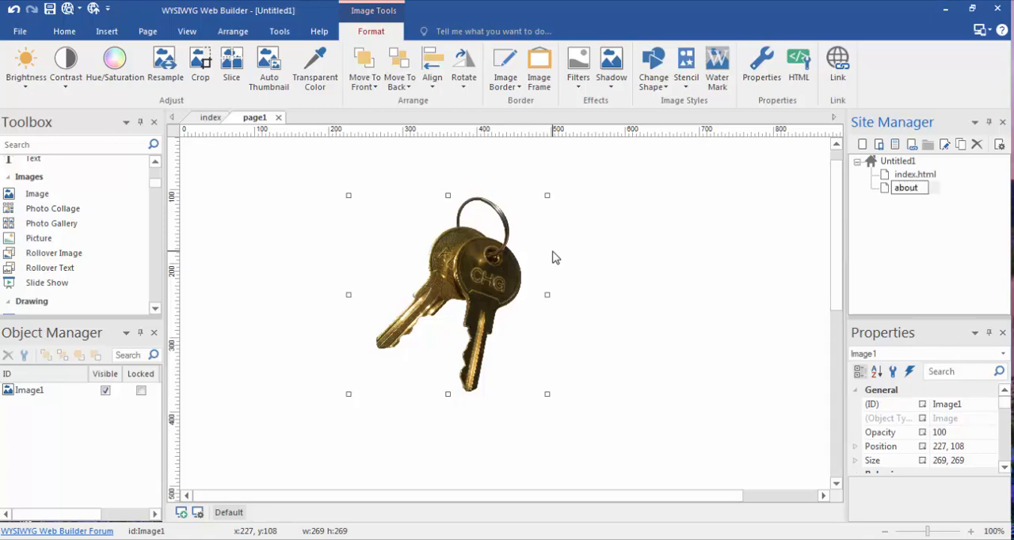
{"action": "key", "text": "Return"}
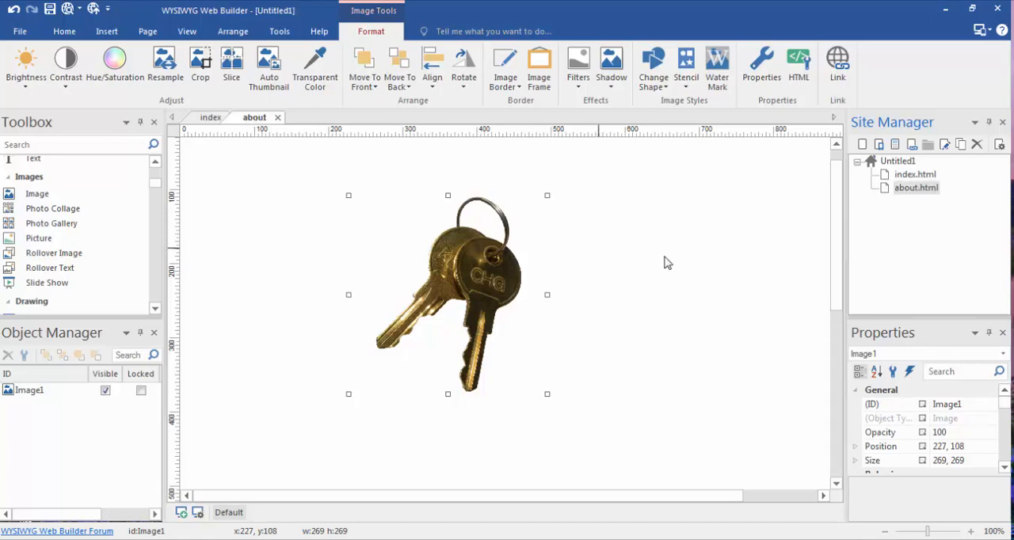
{"action": "right_click", "coordinate": [898, 176]}
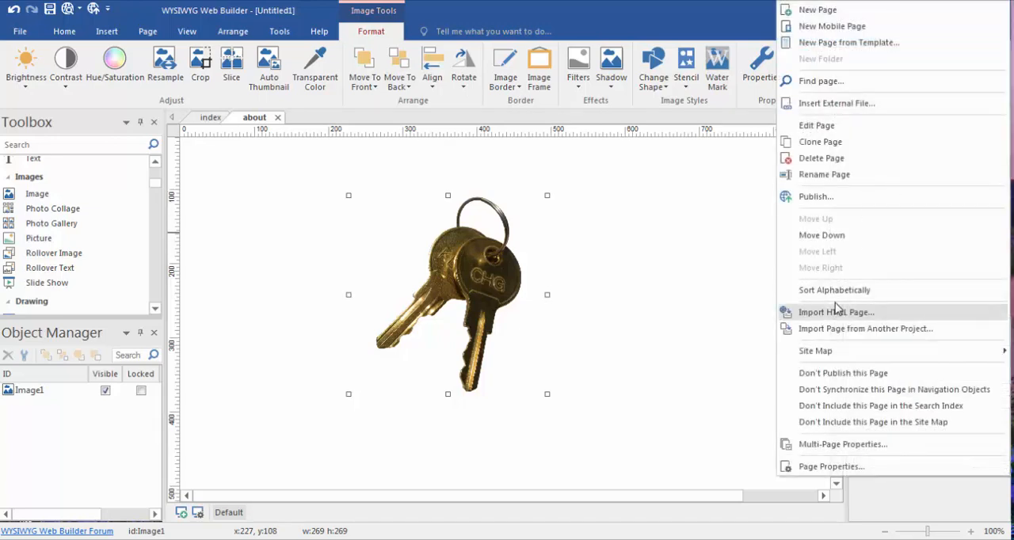
{"action": "left_click", "coordinate": [836, 174]}
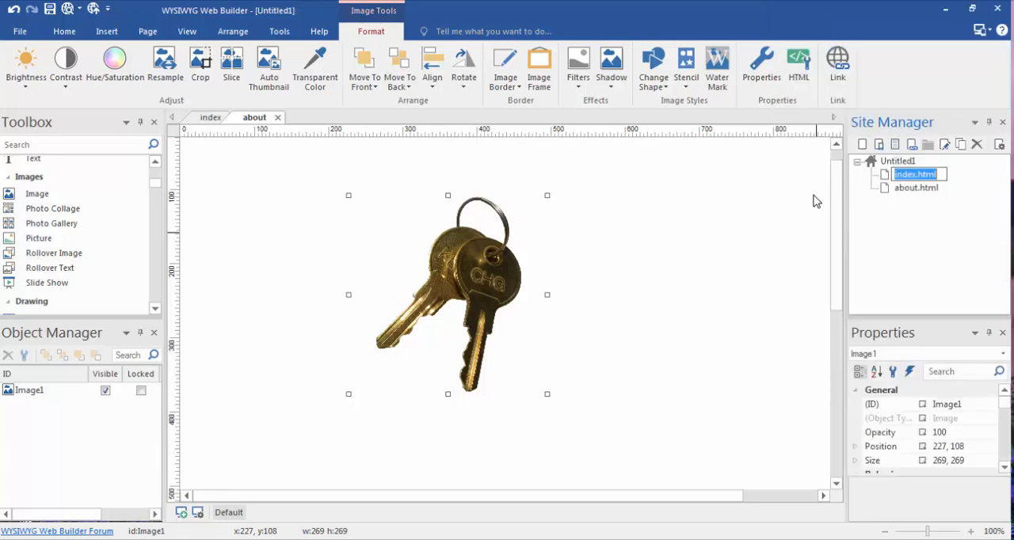
{"action": "key", "text": "Escape"}
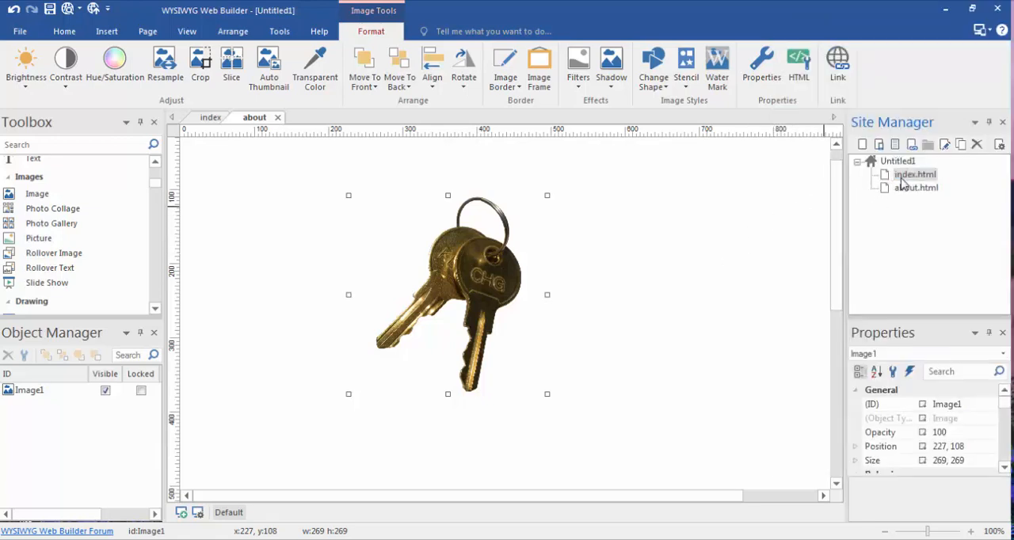
{"action": "right_click", "coordinate": [902, 177]}
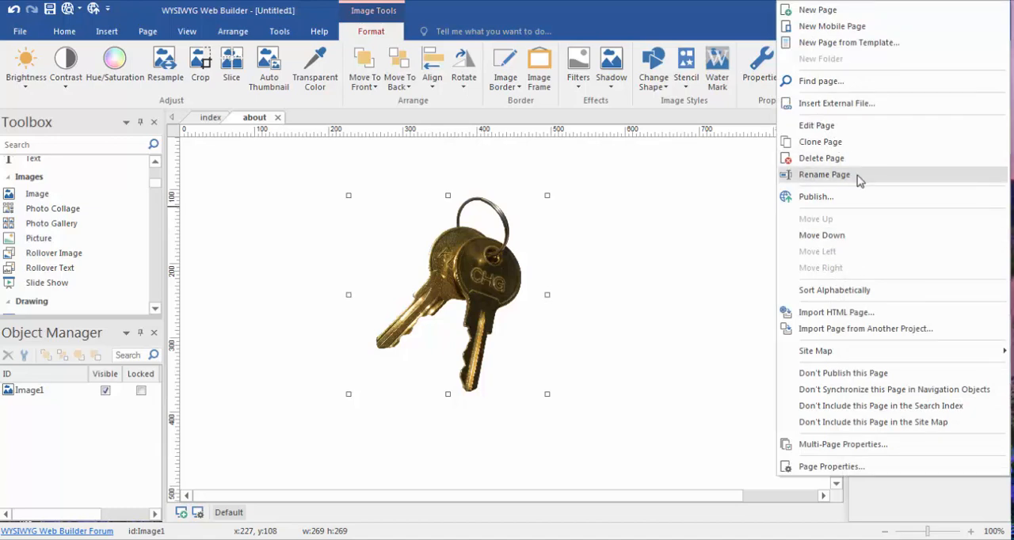
{"action": "left_click", "coordinate": [842, 174]}
{"action": "key", "text": "Escape"}
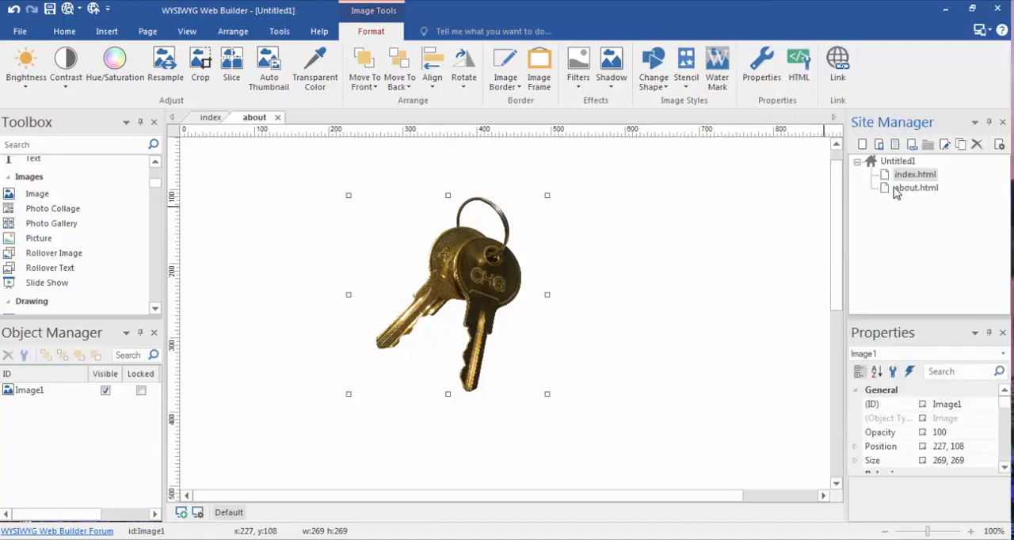
{"action": "right_click", "coordinate": [903, 179]}
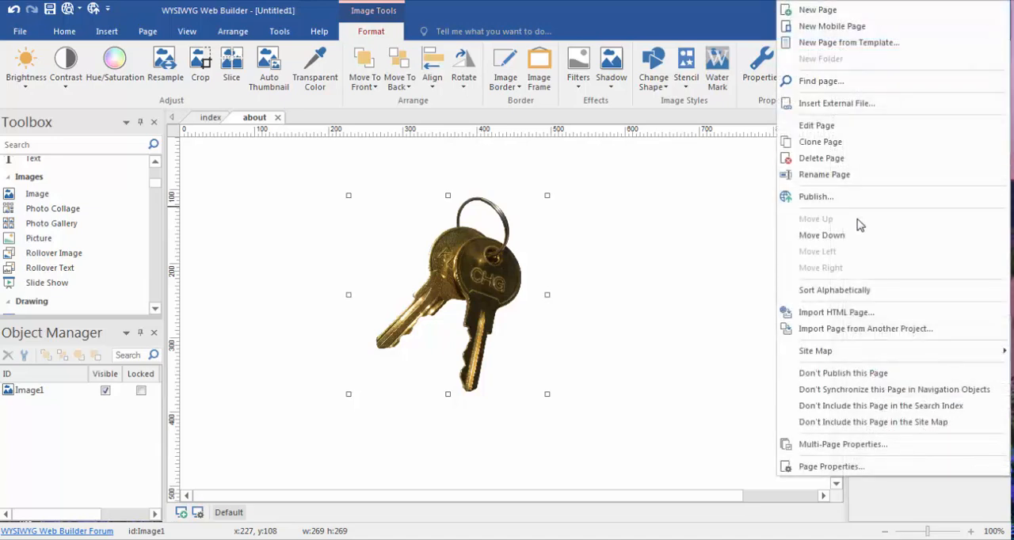
{"action": "left_click", "coordinate": [850, 181]}
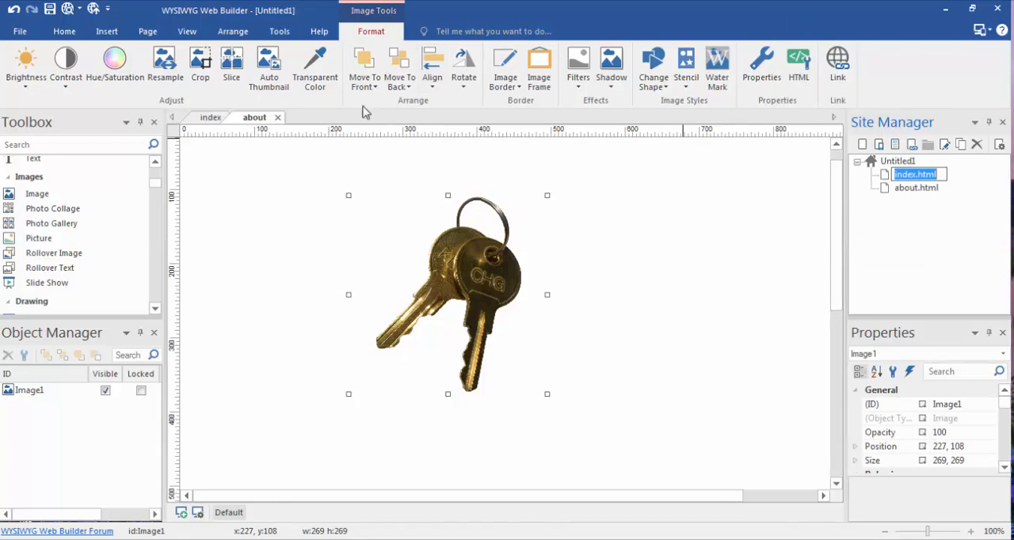
Check the menu name in the page properties of the about page without changing it
{"action": "left_click", "coordinate": [153, 32]}
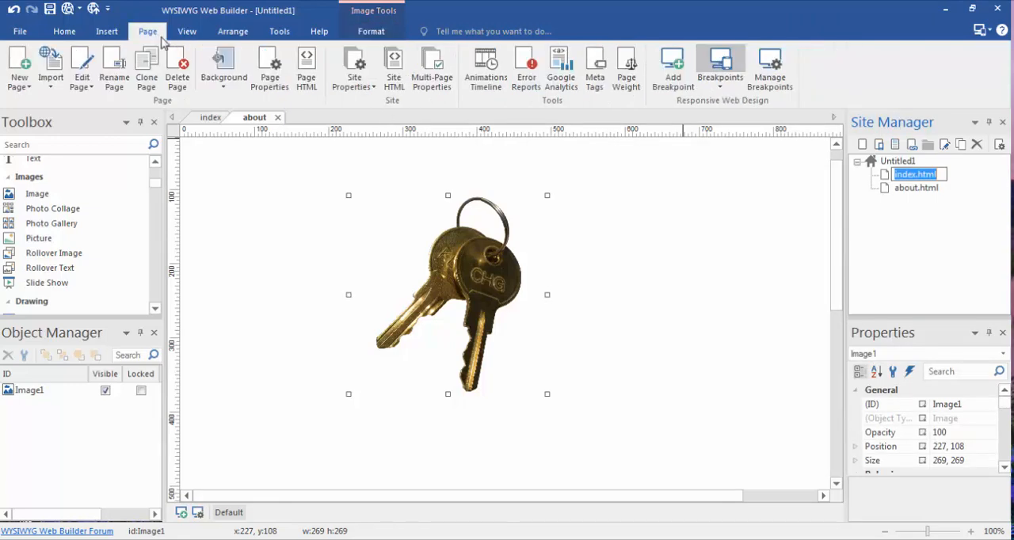
{"action": "left_click", "coordinate": [278, 83]}
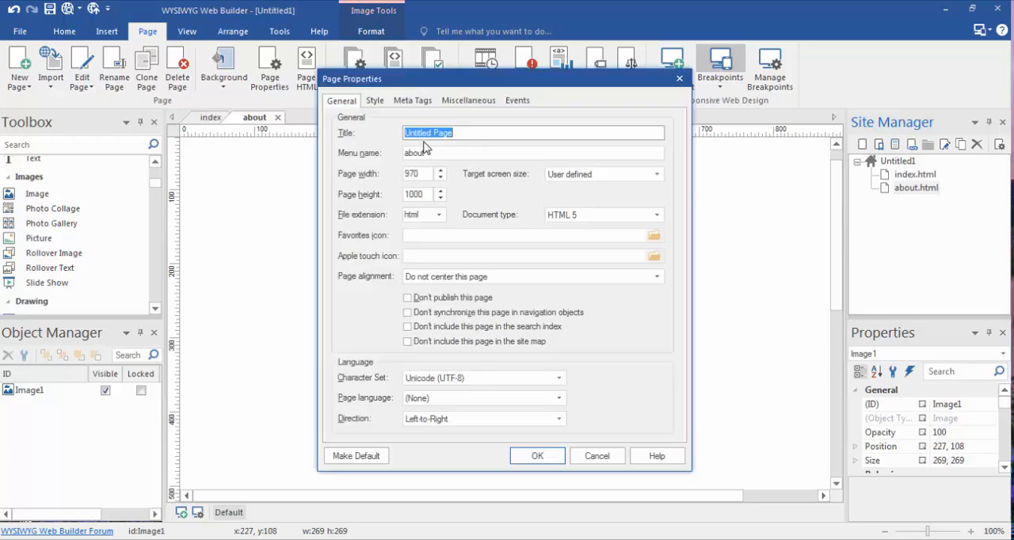
{"action": "left_click", "coordinate": [446, 156]}
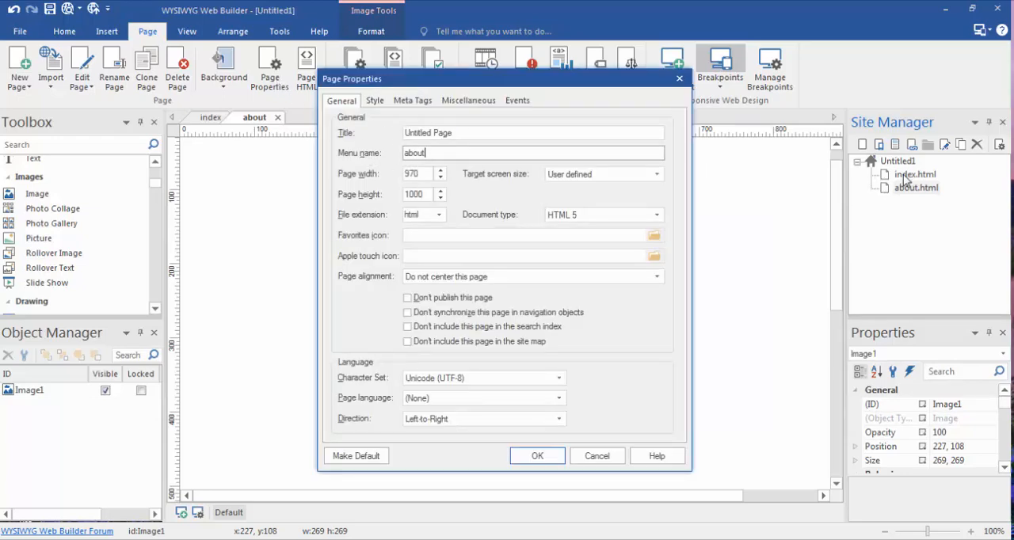
{"action": "left_click", "coordinate": [680, 79]}
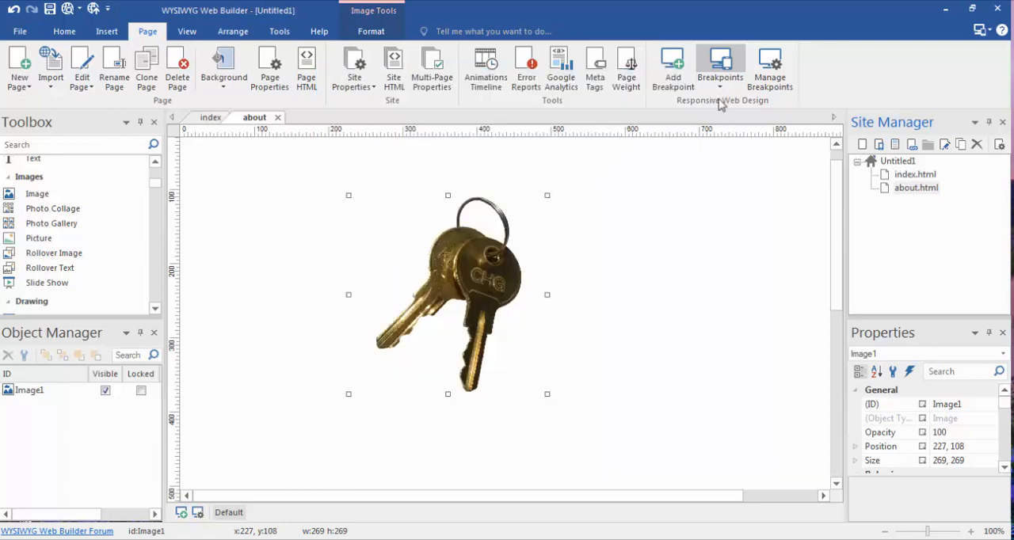
Set the menu name of the index page to Home in its page properties
{"action": "left_click", "coordinate": [919, 175]}
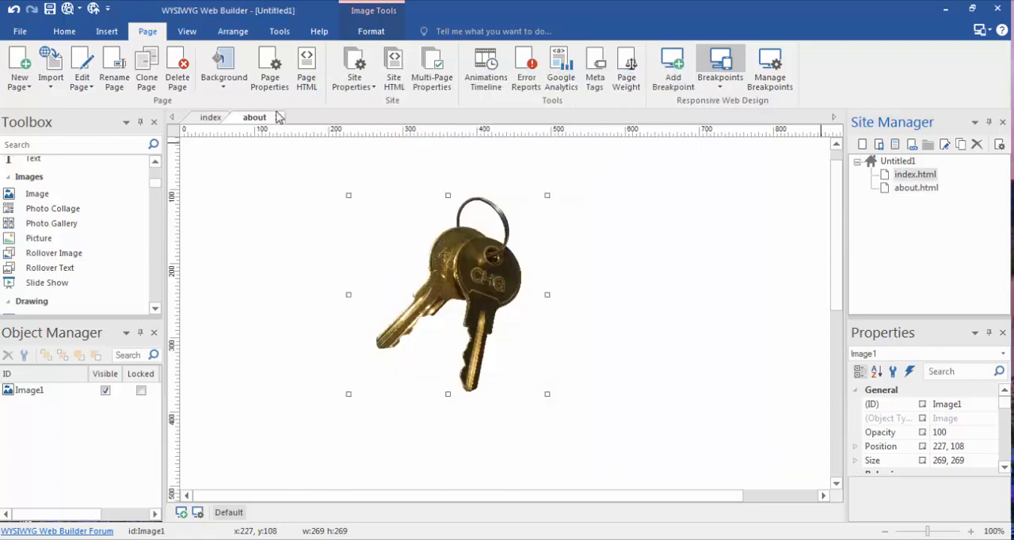
{"action": "left_click", "coordinate": [222, 120]}
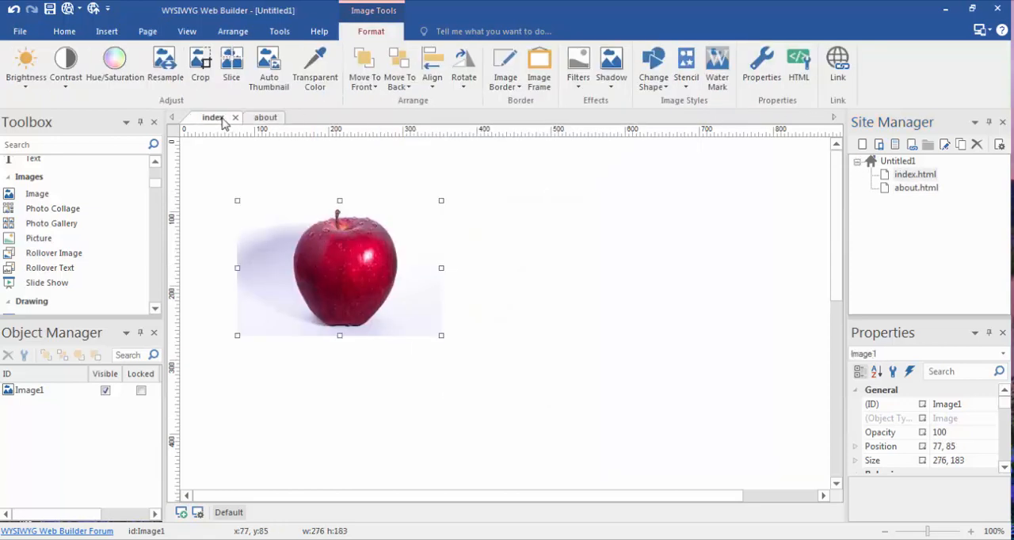
{"action": "right_click", "coordinate": [718, 239]}
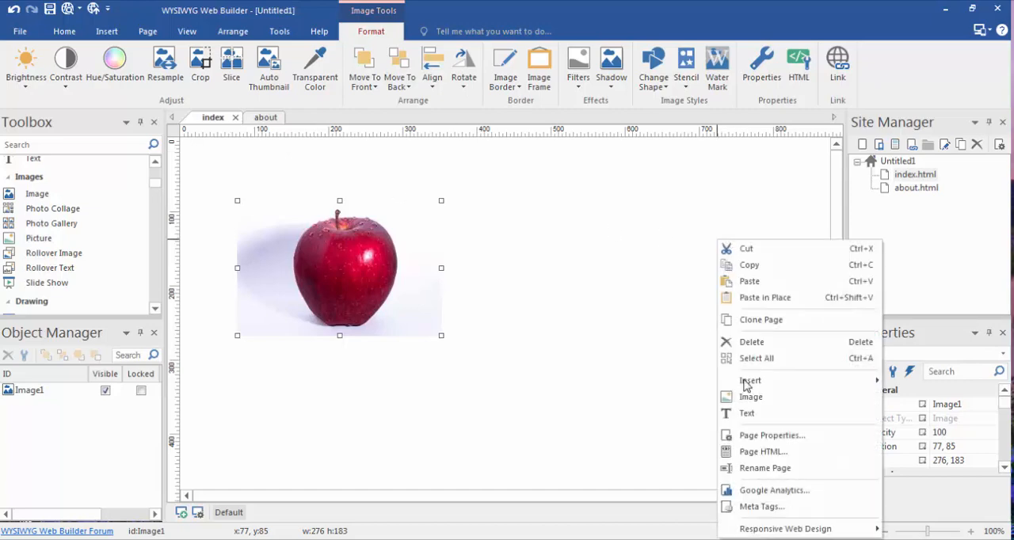
{"action": "left_click", "coordinate": [767, 435]}
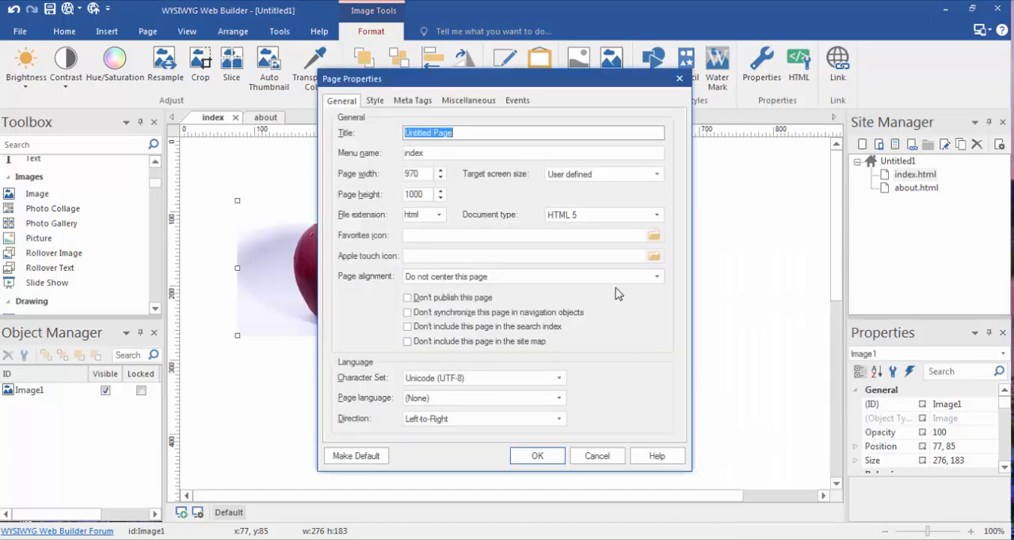
{"action": "left_click", "coordinate": [439, 155]}
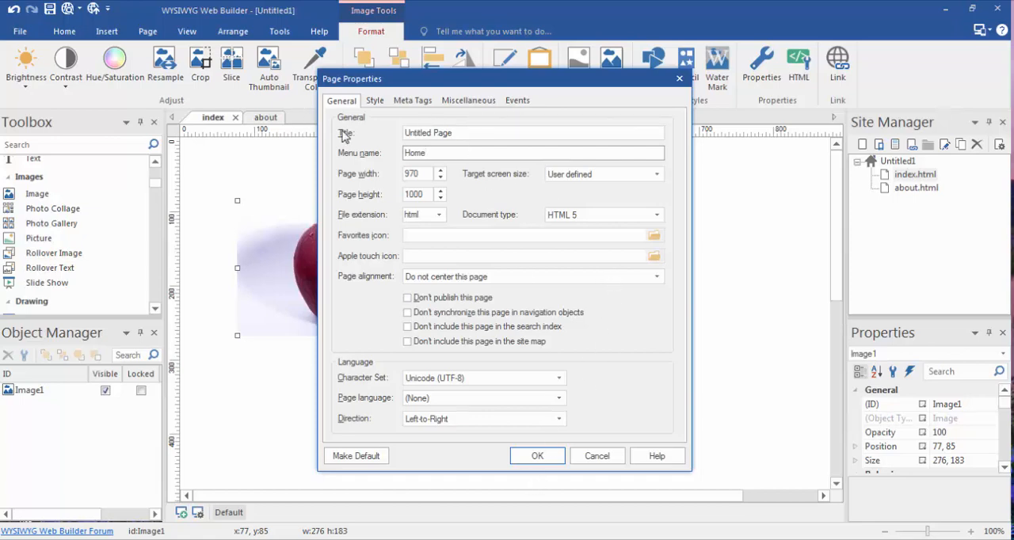
{"action": "left_click", "coordinate": [553, 457]}
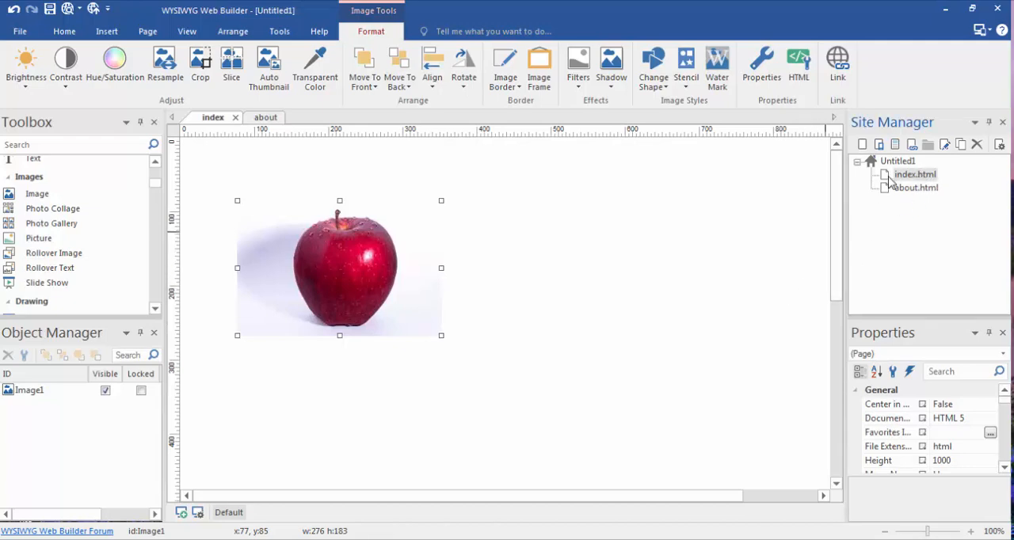
Switch to the about page and review its page properties, including the menu name, leaving the settings as they are
{"action": "left_click", "coordinate": [915, 196]}
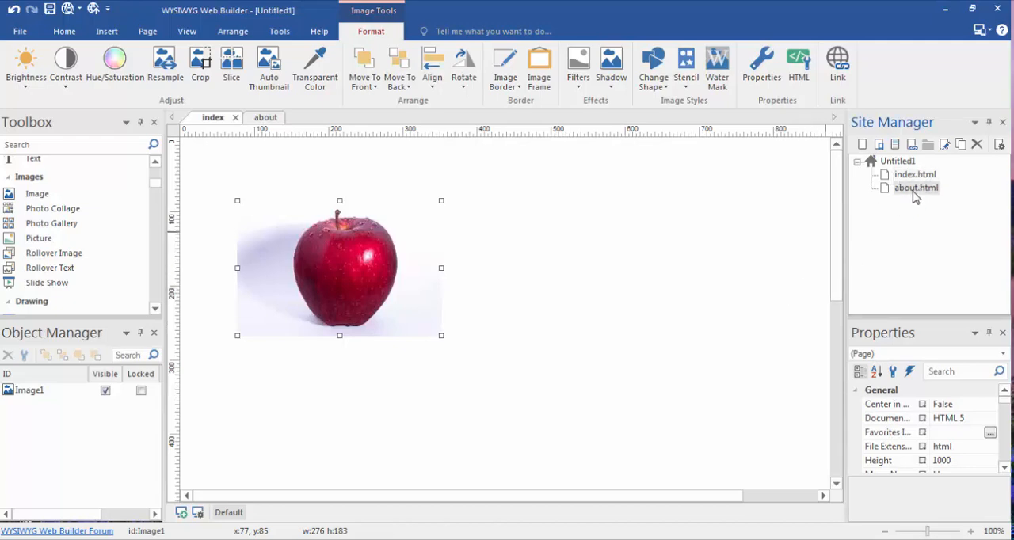
{"action": "left_click", "coordinate": [656, 277]}
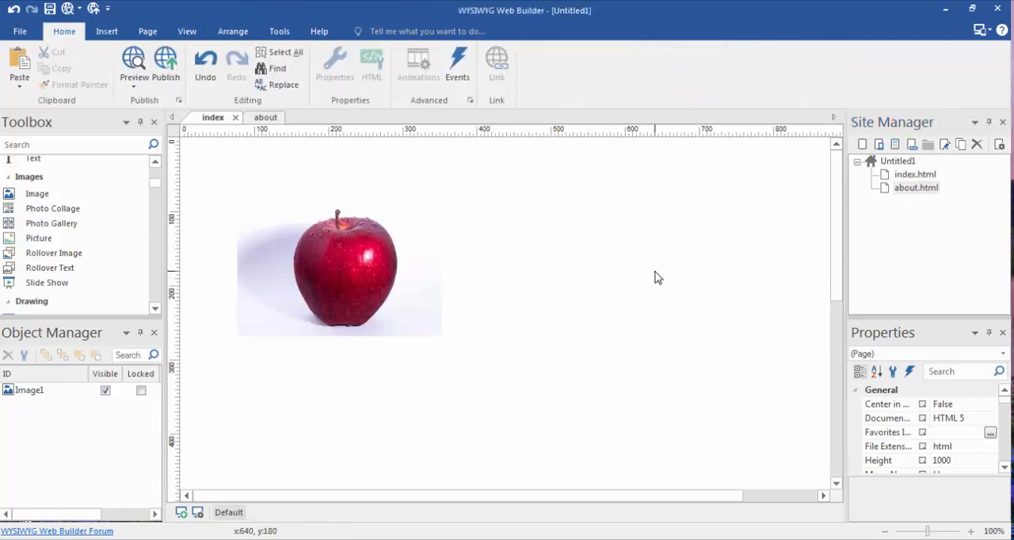
{"action": "left_click", "coordinate": [264, 117]}
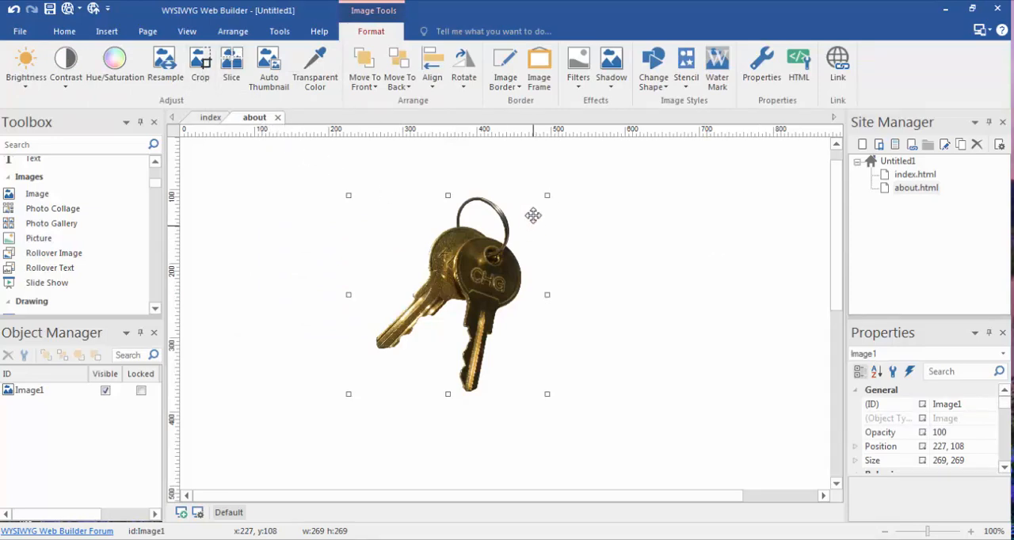
{"action": "right_click", "coordinate": [657, 251]}
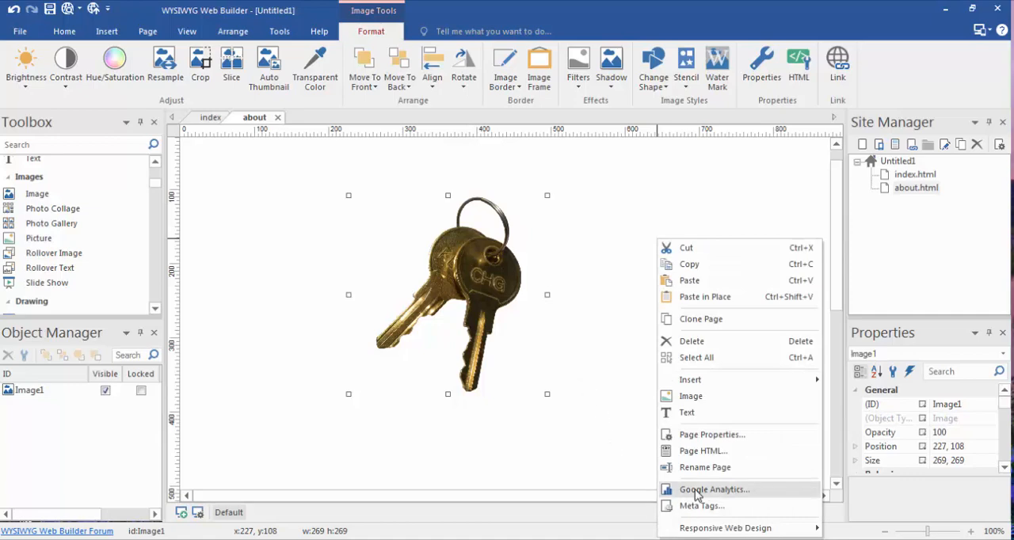
{"action": "left_click", "coordinate": [711, 435]}
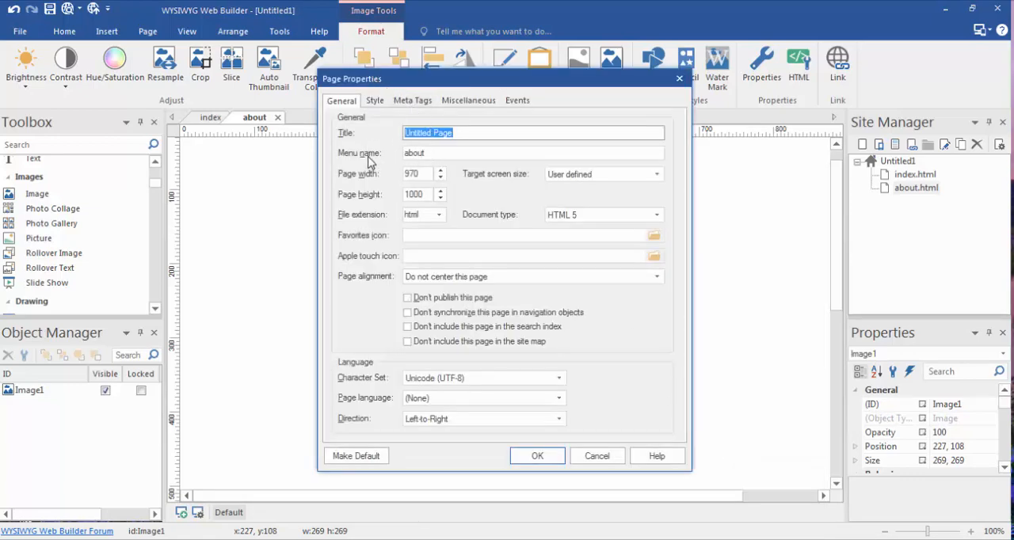
{"action": "left_click", "coordinate": [679, 78]}
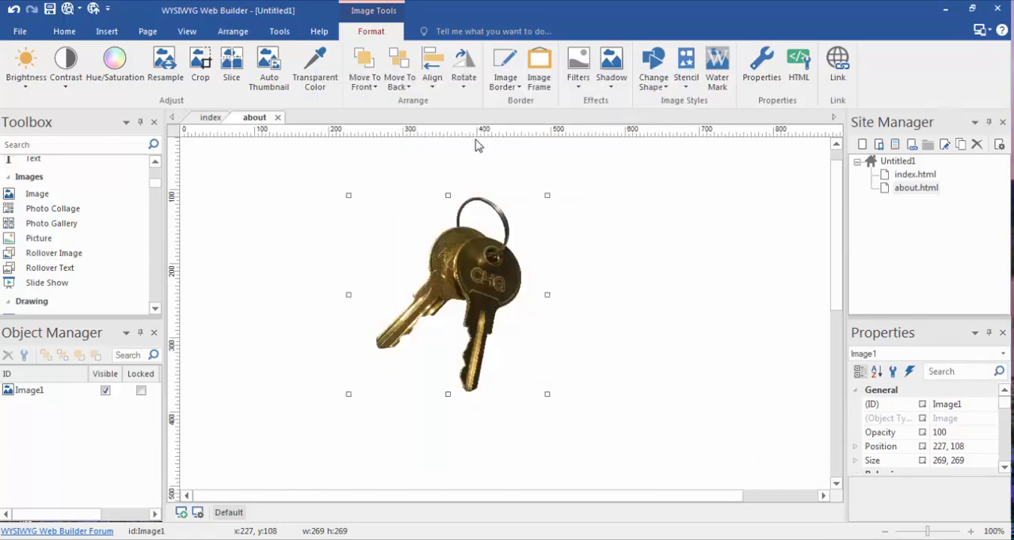
Return to the index page and review its menu name, title and other general page properties
{"action": "left_click", "coordinate": [211, 119]}
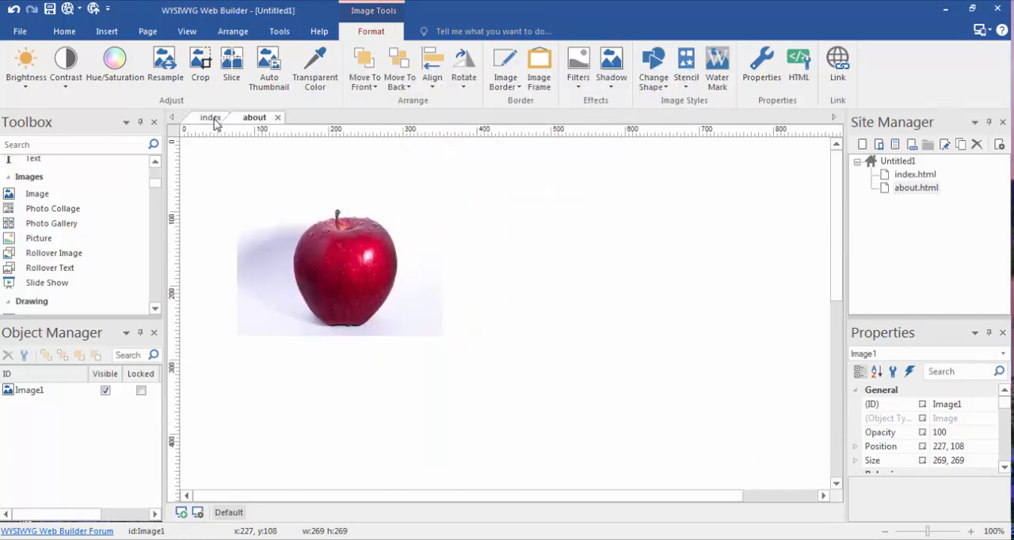
{"action": "right_click", "coordinate": [595, 231]}
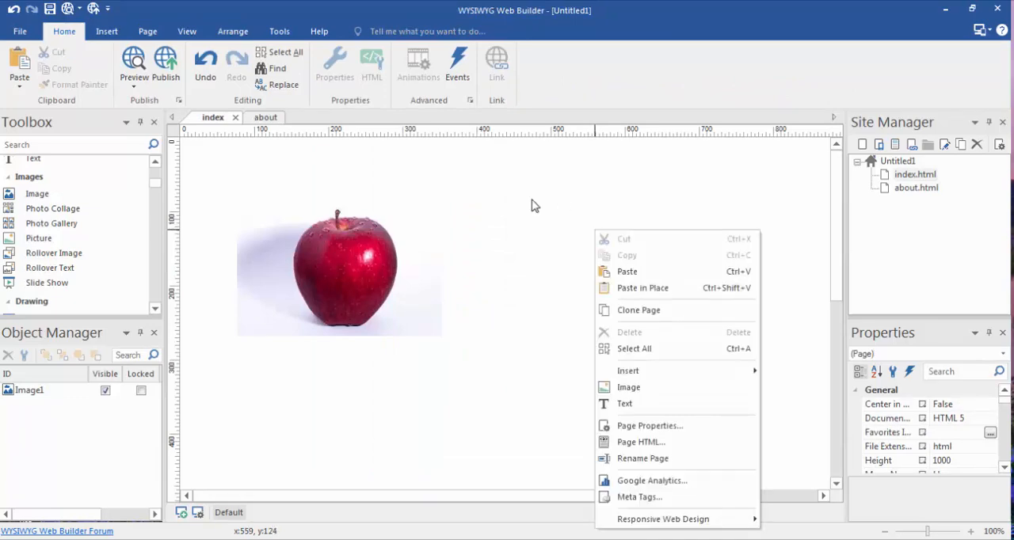
{"action": "left_click", "coordinate": [620, 427]}
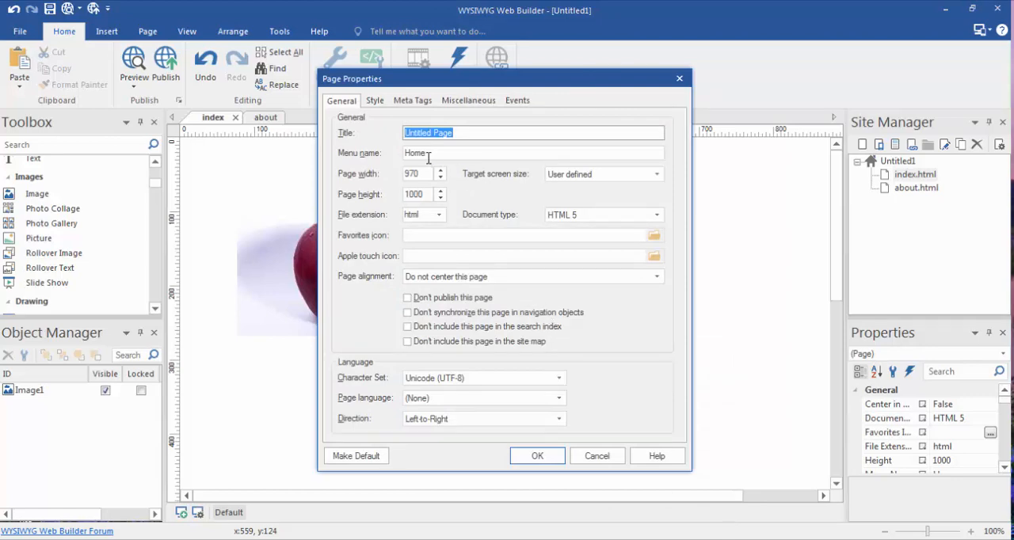
{"action": "left_click", "coordinate": [555, 452]}
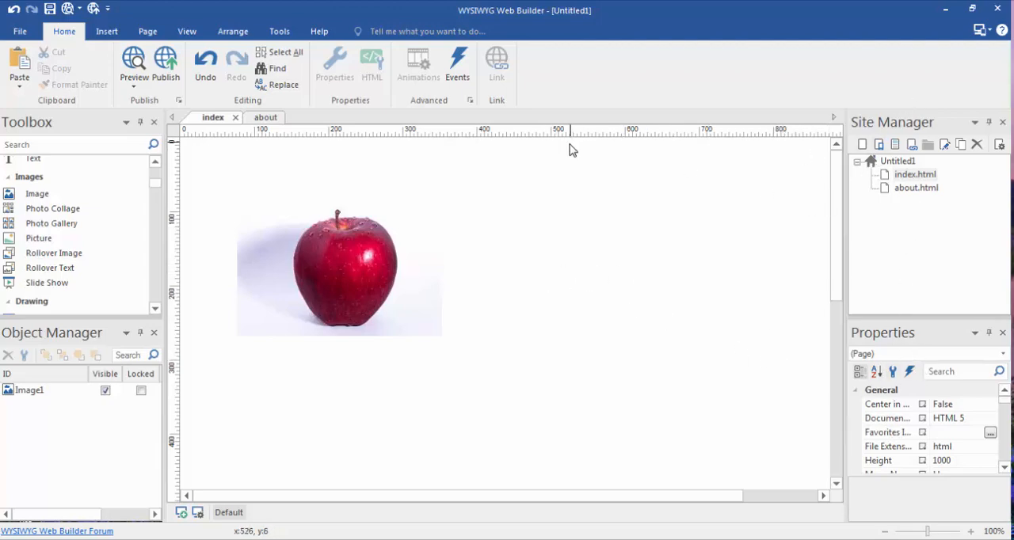
Add a new blank standard page to the site after about.html
{"action": "left_click", "coordinate": [159, 33]}
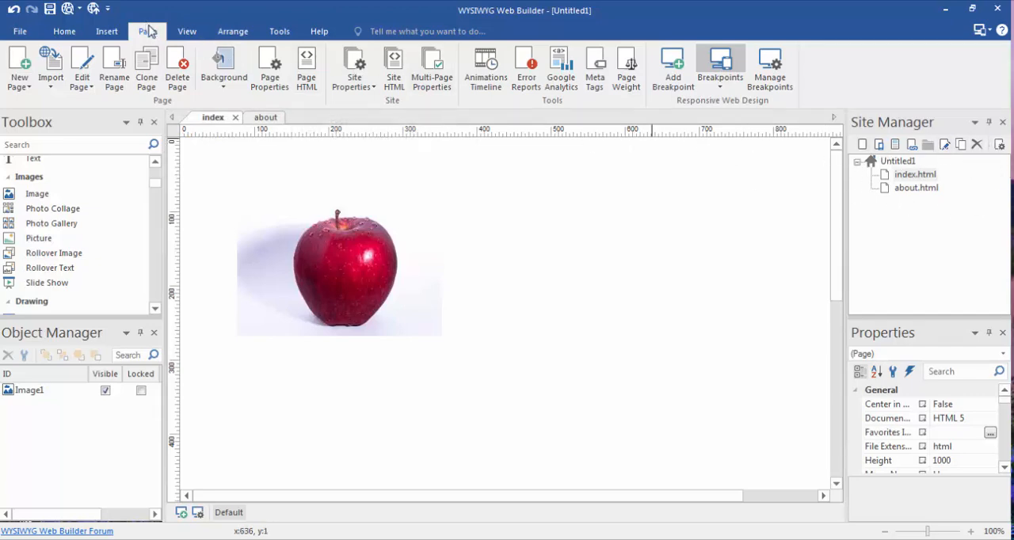
{"action": "left_click", "coordinate": [19, 59]}
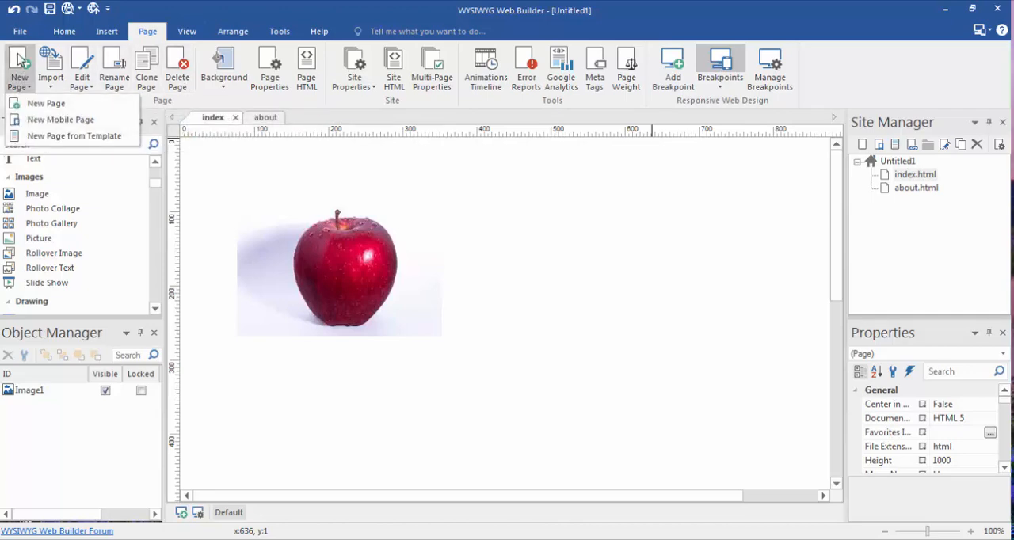
{"action": "left_click", "coordinate": [22, 65]}
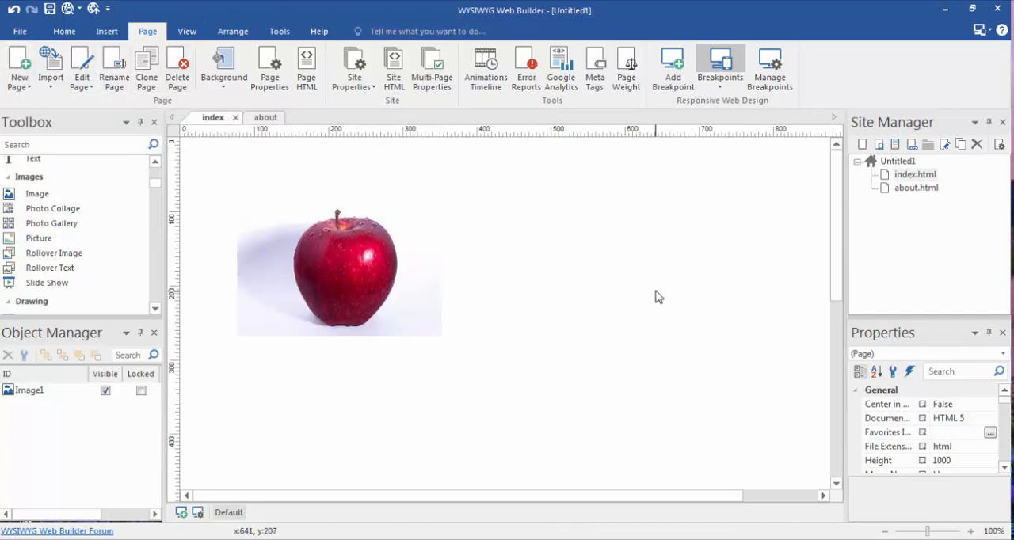
{"action": "left_click", "coordinate": [26, 71]}
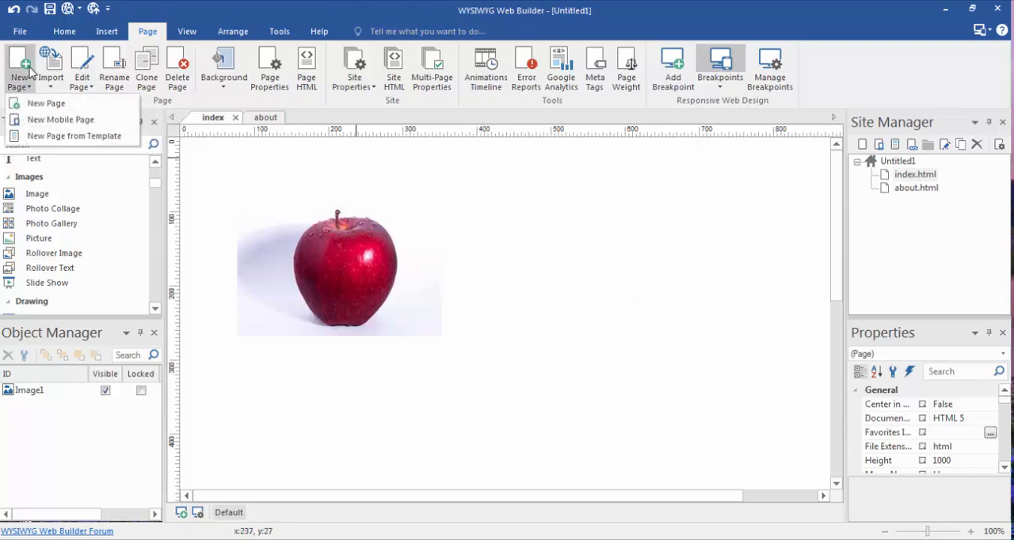
{"action": "left_click", "coordinate": [30, 69]}
{"action": "left_click", "coordinate": [29, 69]}
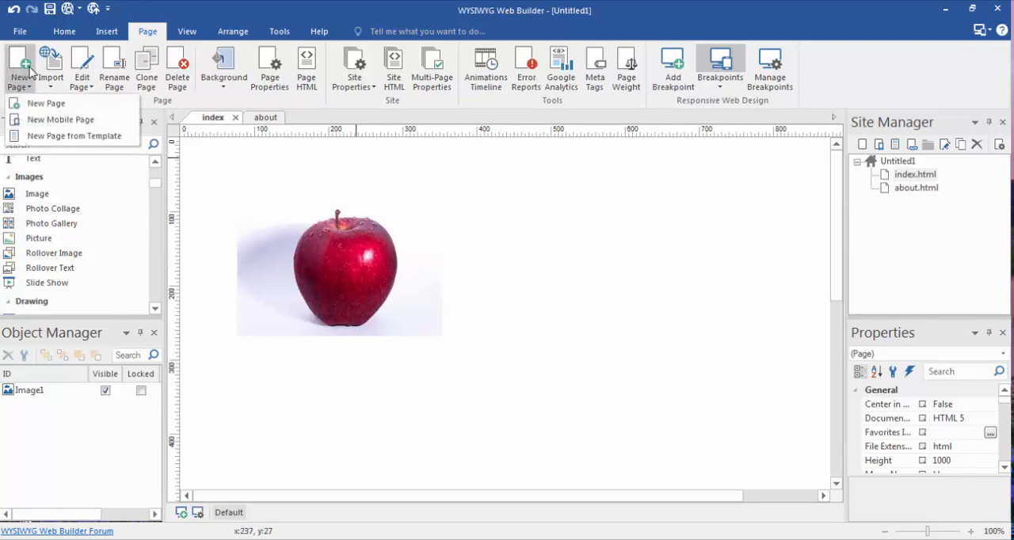
{"action": "left_click", "coordinate": [56, 103]}
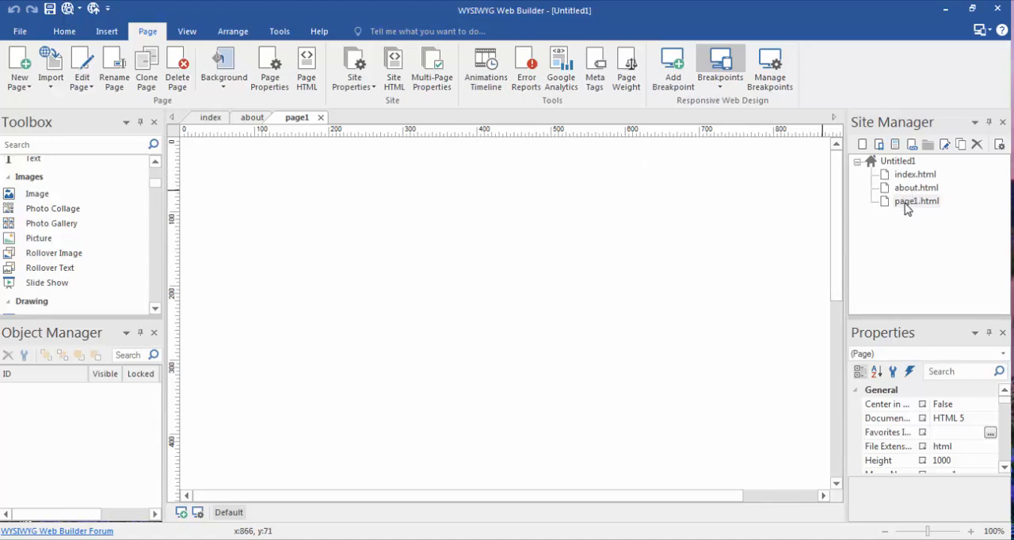
Set the menu name of the new page to Contact Us in its page properties
{"action": "right_click", "coordinate": [453, 215]}
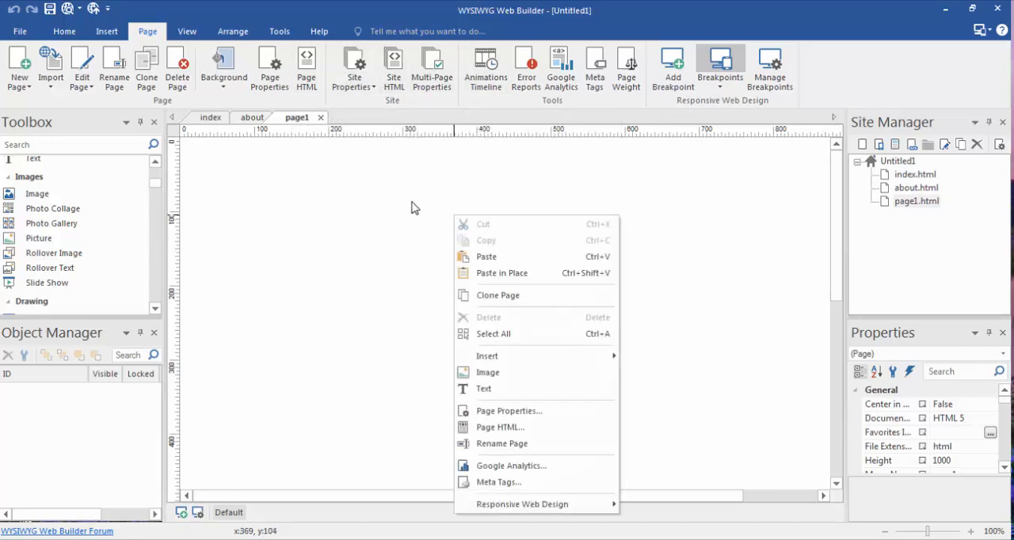
{"action": "left_click", "coordinate": [537, 412]}
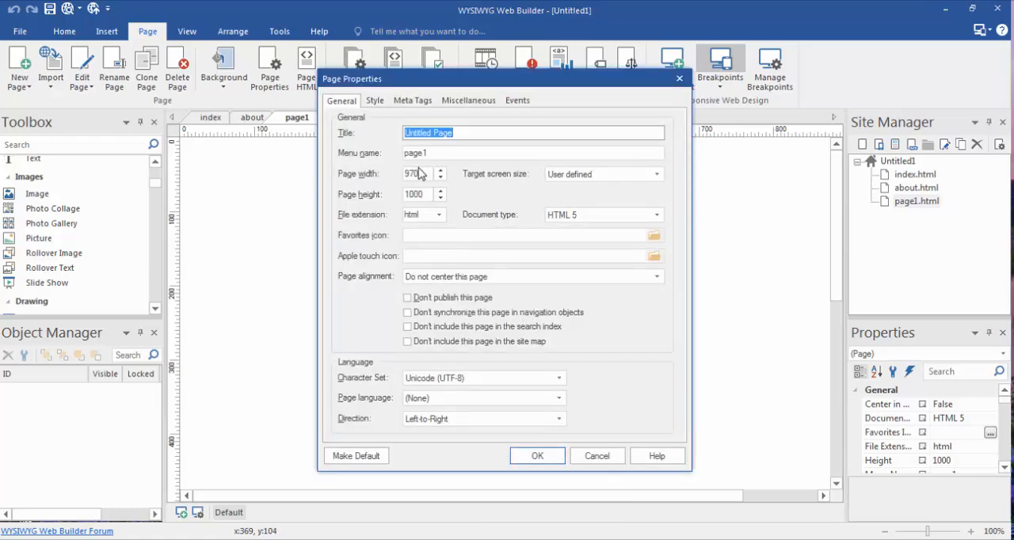
{"action": "left_click", "coordinate": [440, 153]}
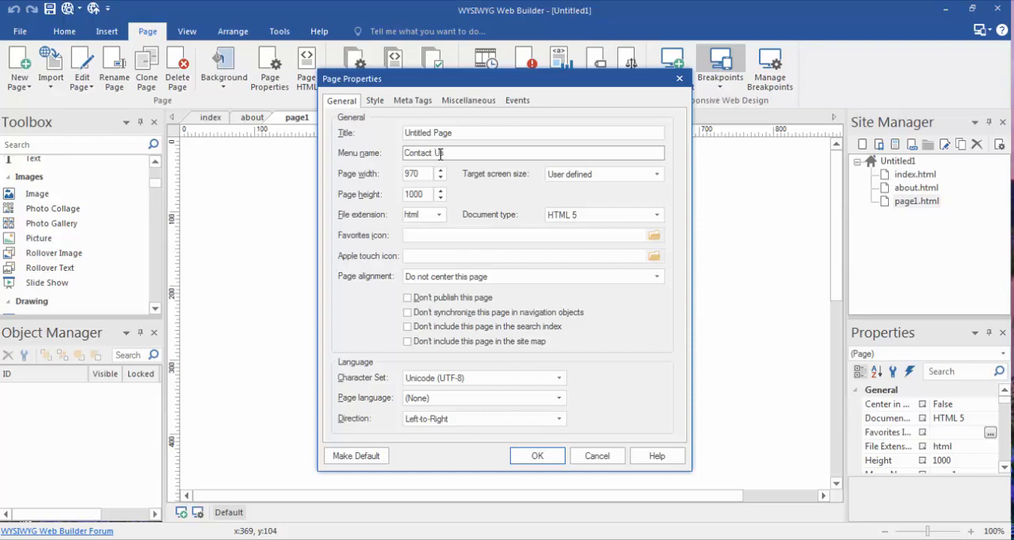
{"action": "left_click", "coordinate": [537, 458]}
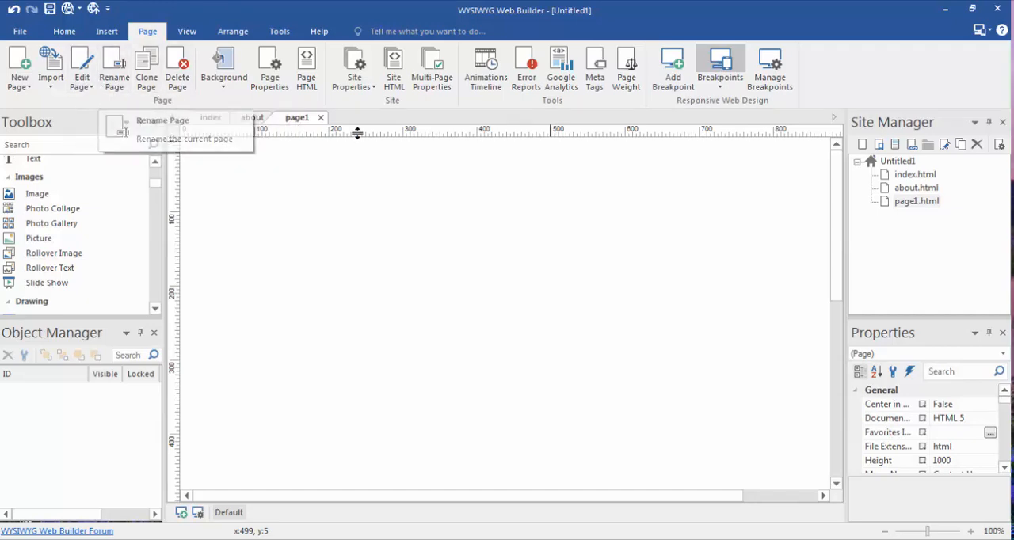
Rename the page page1.html as contact_us in the Site Manager
{"action": "right_click", "coordinate": [900, 204]}
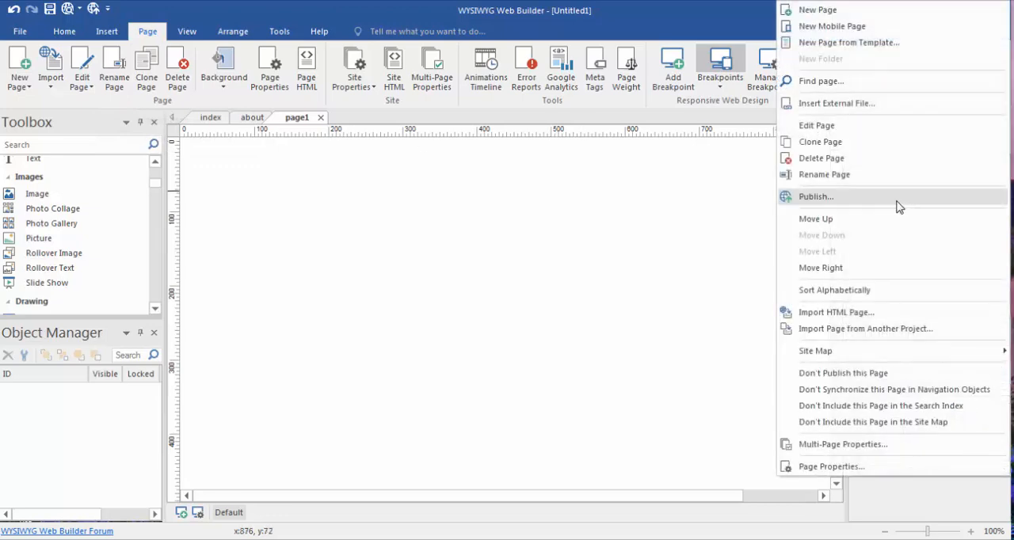
{"action": "left_click", "coordinate": [854, 175]}
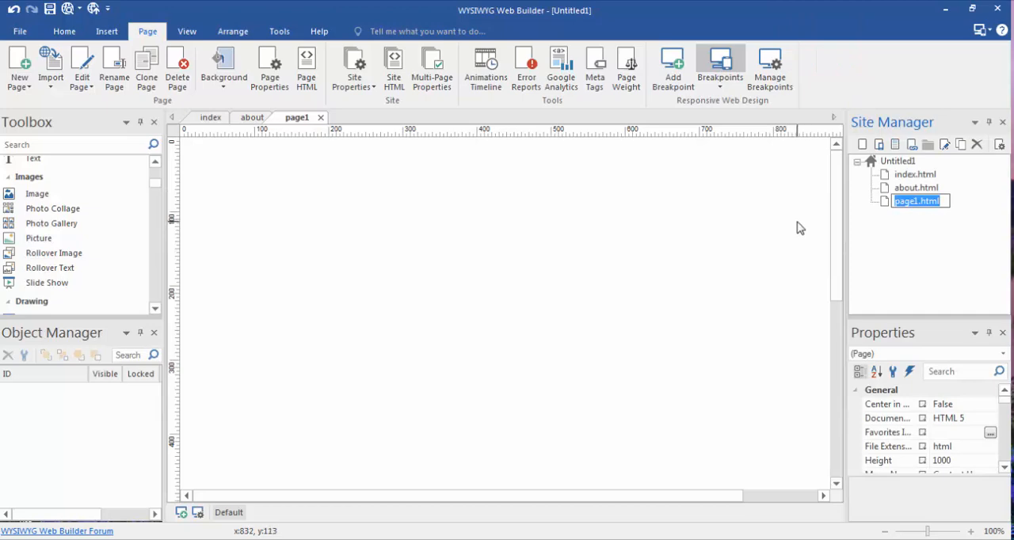
{"action": "key", "text": "BackSpace"}
{"action": "type", "text": "co"}
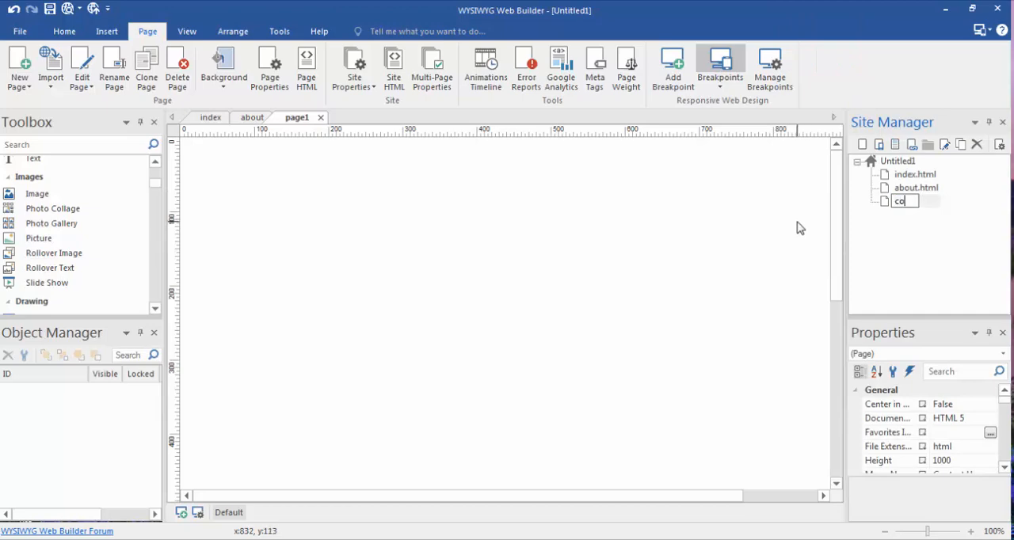
{"action": "type", "text": "ntact_us"}
{"action": "key", "text": "Return"}
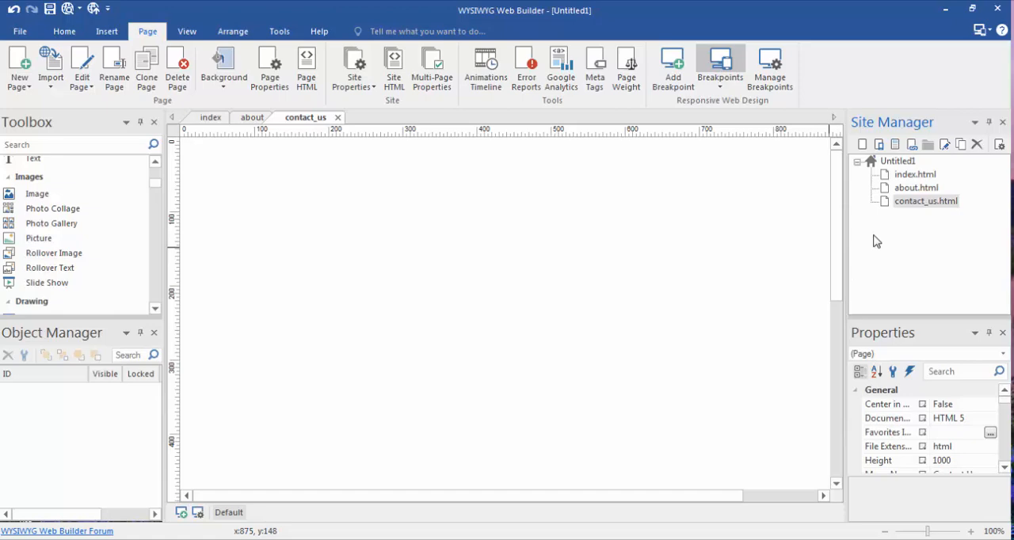
Review the contact_us page's file name in the Site Manager and its general page properties without changing them
{"action": "right_click", "coordinate": [917, 208]}
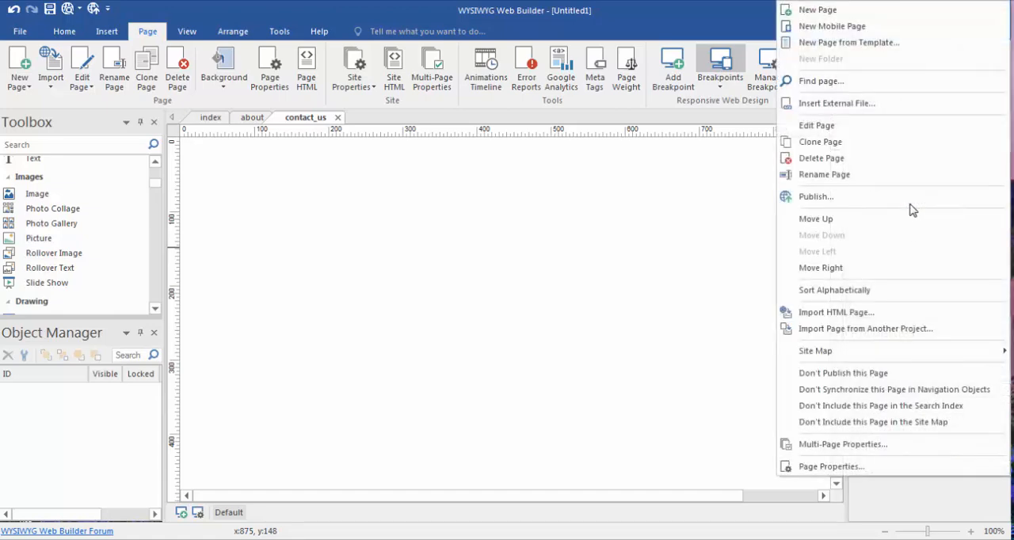
{"action": "left_click", "coordinate": [836, 176]}
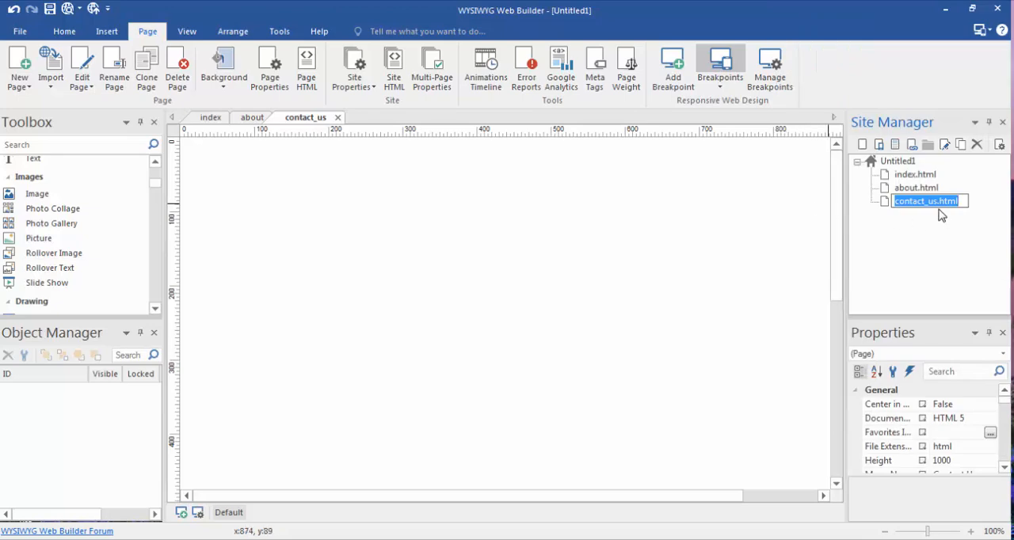
{"action": "left_click", "coordinate": [688, 281]}
{"action": "right_click", "coordinate": [605, 236]}
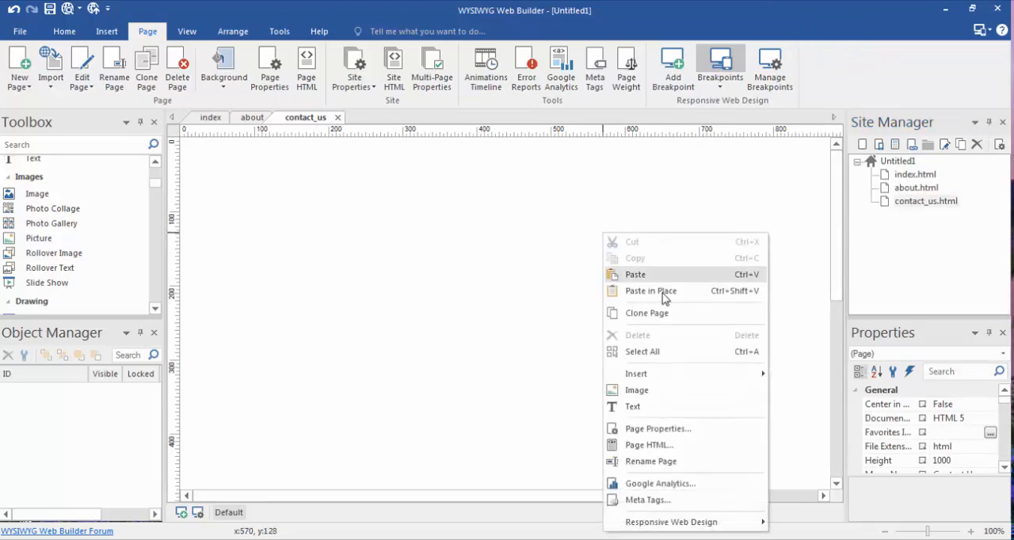
{"action": "left_click", "coordinate": [657, 429]}
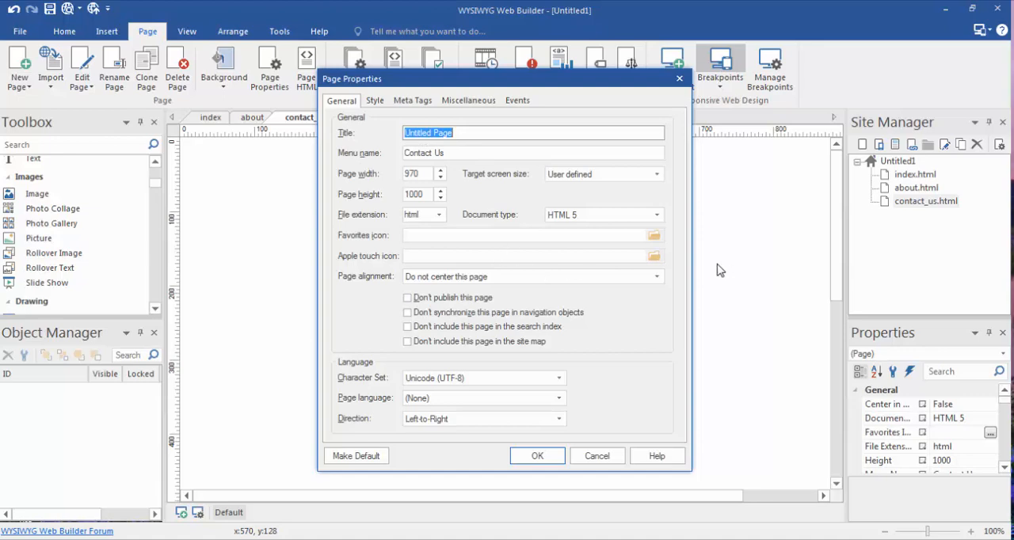
{"action": "left_click", "coordinate": [537, 456]}
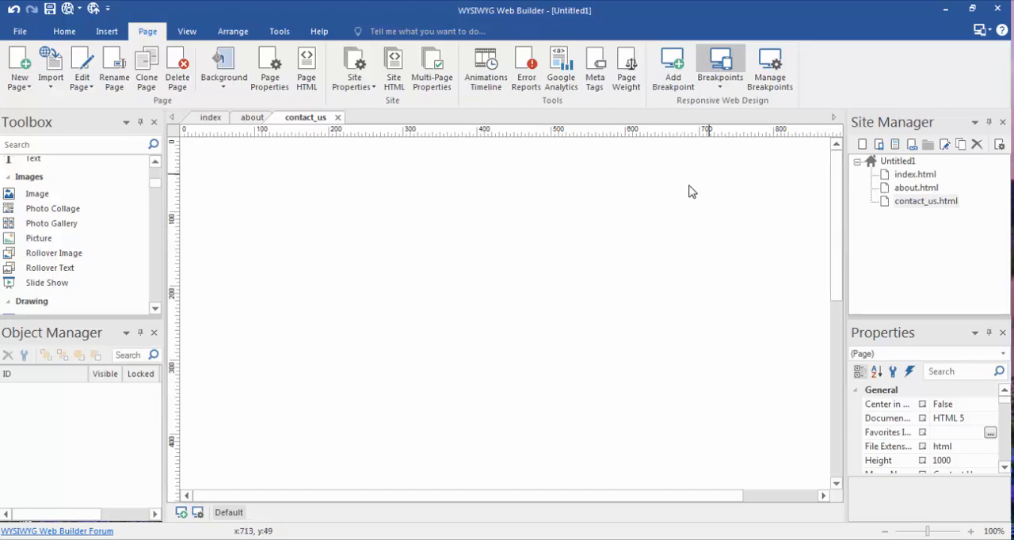
Edit the title of the contact_us page in its page properties, replacing the default untitled text
{"action": "right_click", "coordinate": [647, 216]}
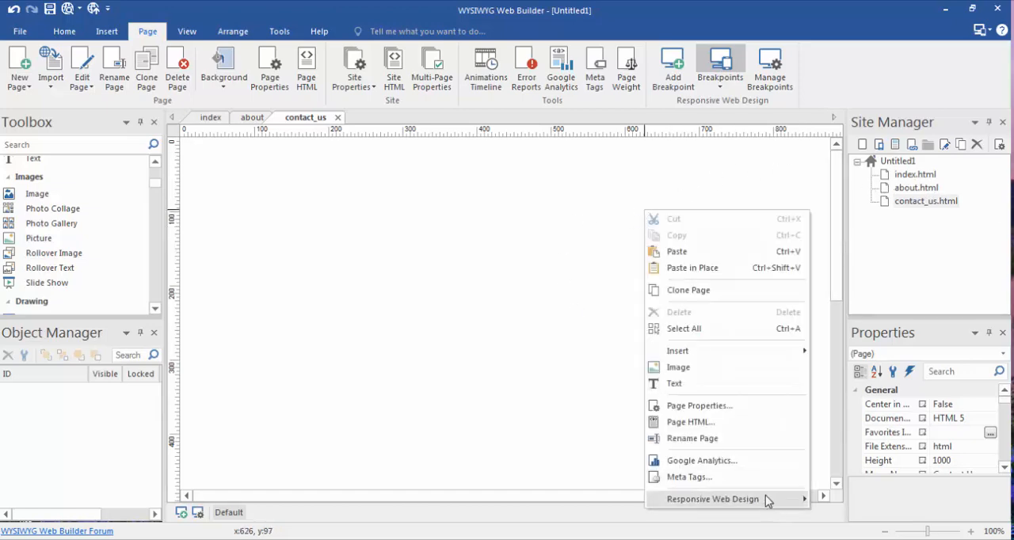
{"action": "left_click", "coordinate": [723, 409]}
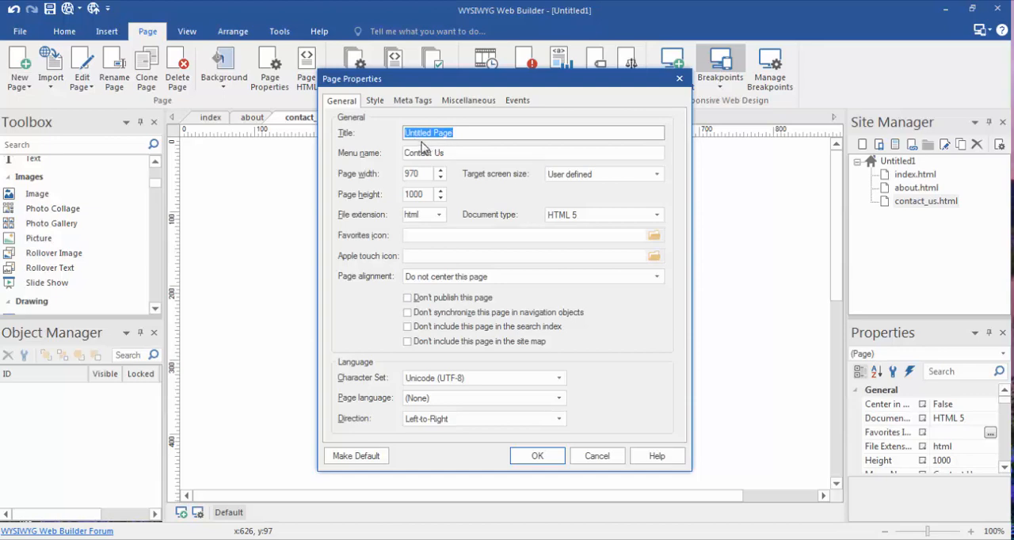
{"action": "left_click", "coordinate": [462, 135]}
{"action": "key", "text": "BackSpace"}
{"action": "key", "text": "BackSpace"}
{"action": "key", "text": "BackSpace"}
{"action": "key", "text": "BackSpace"}
{"action": "key", "text": "BackSpace"}
{"action": "key", "text": "BackSpace"}
{"action": "key", "text": "BackSpace"}
{"action": "key", "text": "BackSpace"}
{"action": "key", "text": "BackSpace"}
{"action": "type", "text": "s"}
{"action": "key", "text": "BackSpace"}
{"action": "key", "text": "BackSpace"}
{"action": "key", "text": "BackSpace"}
{"action": "key", "text": "BackSpace"}
{"action": "key", "text": "BackSpace"}
{"action": "key", "text": "BackSpace"}
{"action": "key", "text": "BackSpace"}
{"action": "key", "text": "BackSpace"}
{"action": "key", "text": "BackSpace"}
{"action": "key", "text": "BackSpace"}
{"action": "key", "text": "BackSpace"}
{"action": "key", "text": "BackSpace"}
{"action": "key", "text": "BackSpace"}
{"action": "key", "text": "BackSpace"}
{"action": "key", "text": "BackSpace"}
{"action": "key", "text": "BackSpace"}
{"action": "key", "text": "BackSpace"}
{"action": "key", "text": "BackSpace"}
{"action": "left_click", "coordinate": [537, 456]}
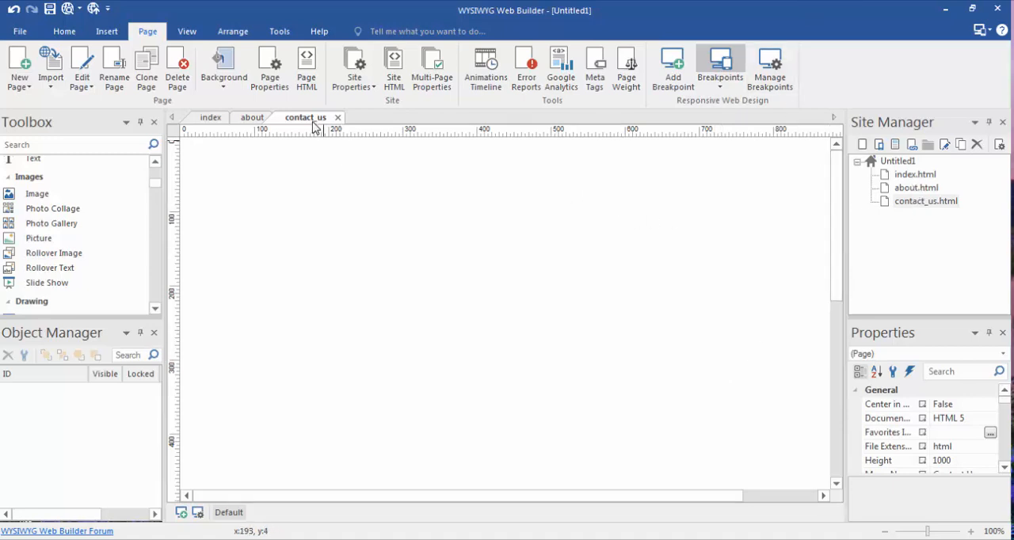
Look over the index and about pages and return to the contact_us page
{"action": "left_click", "coordinate": [212, 118]}
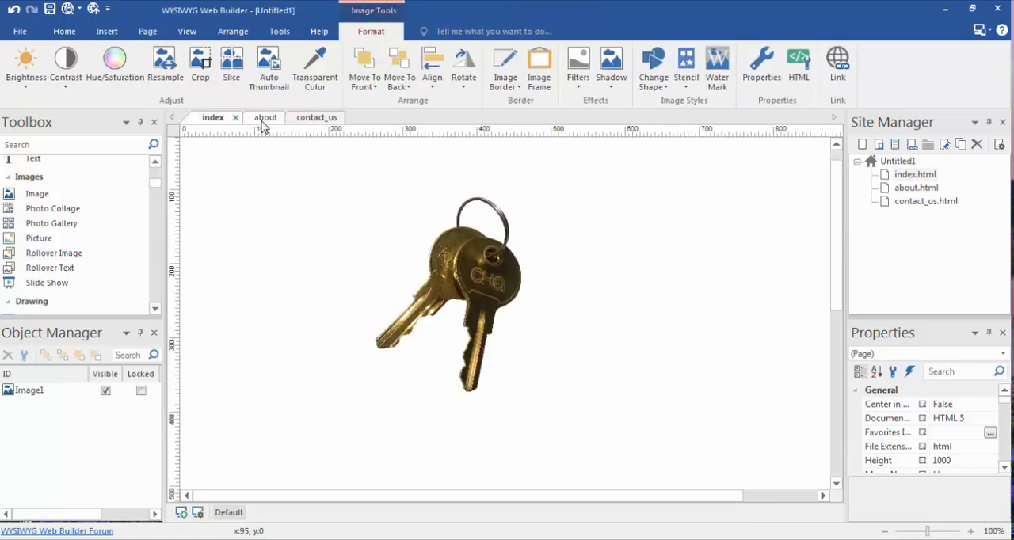
{"action": "left_click", "coordinate": [264, 119]}
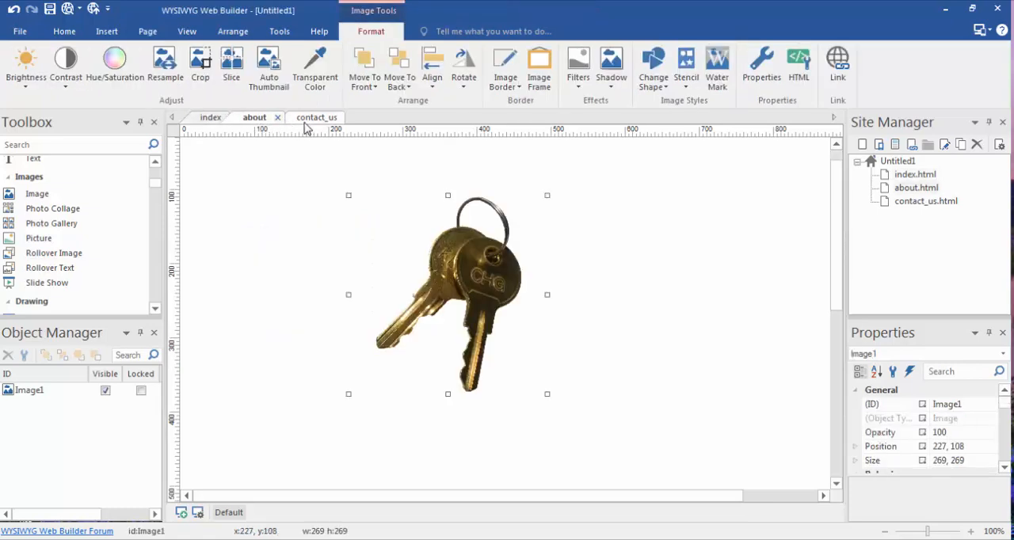
{"action": "left_click", "coordinate": [309, 119]}
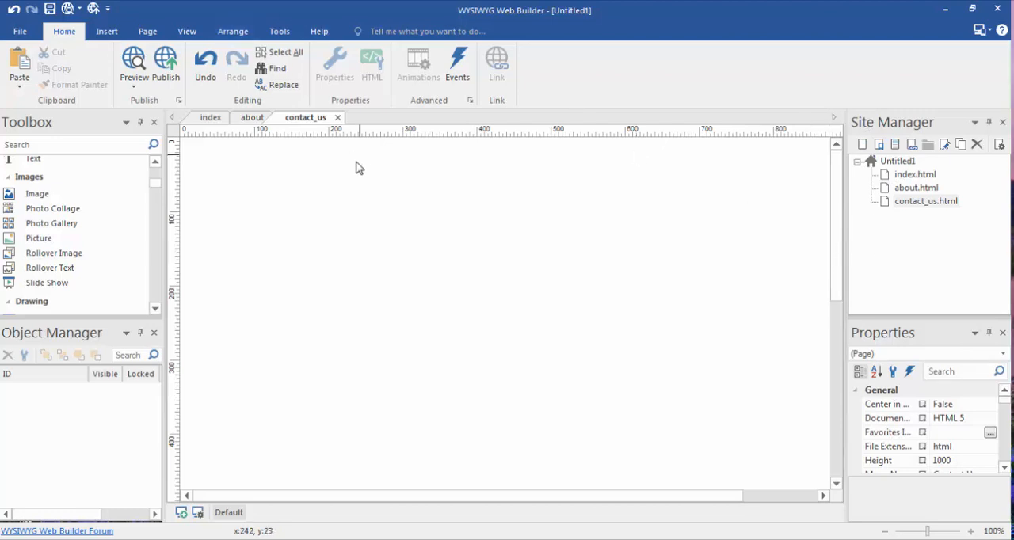
Add a CSS Menu to the index page and place it right of the apple image, at about 443, 96
{"action": "left_click", "coordinate": [219, 118]}
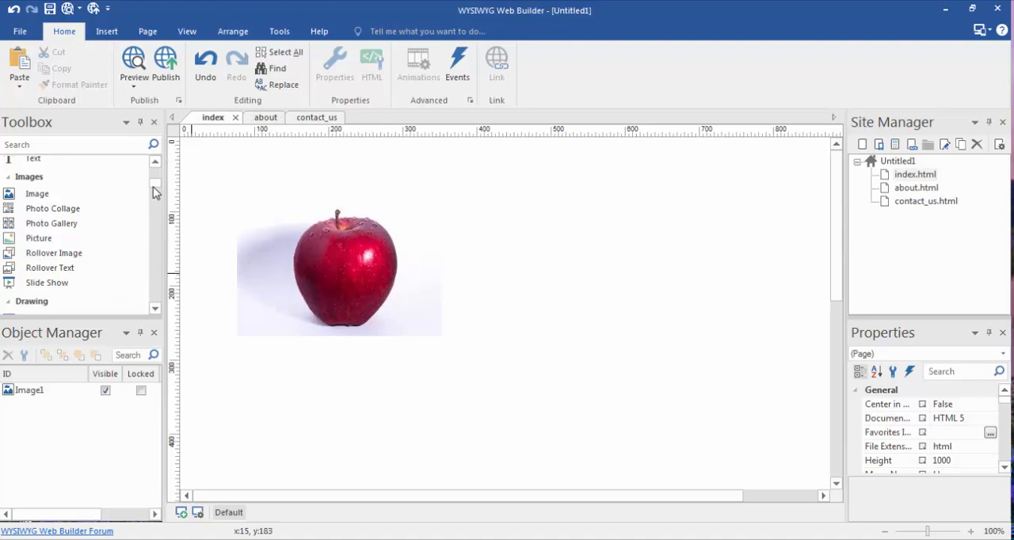
{"action": "left_click_drag", "start_coordinate": [158, 193], "coordinate": [158, 238]}
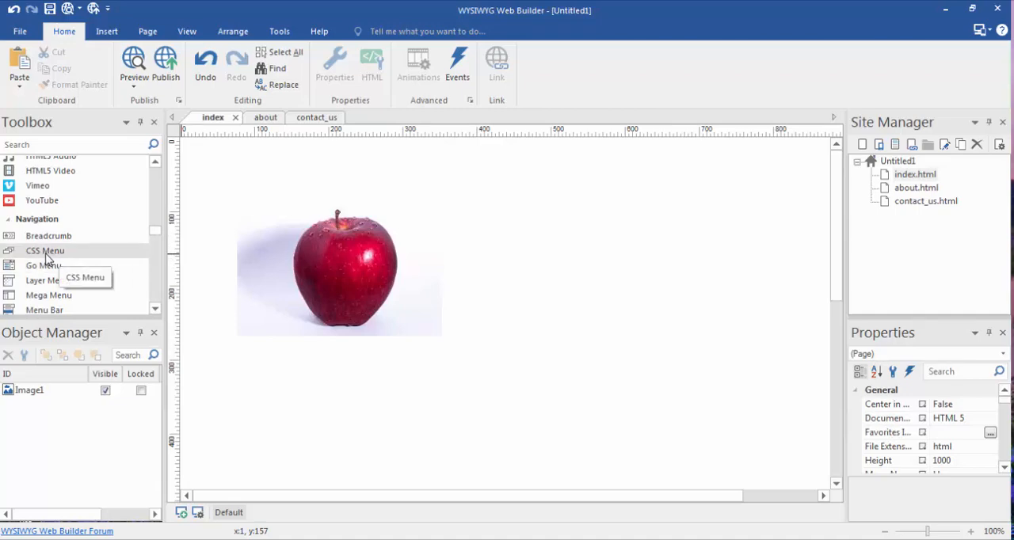
{"action": "left_click_drag", "start_coordinate": [47, 255], "coordinate": [348, 361]}
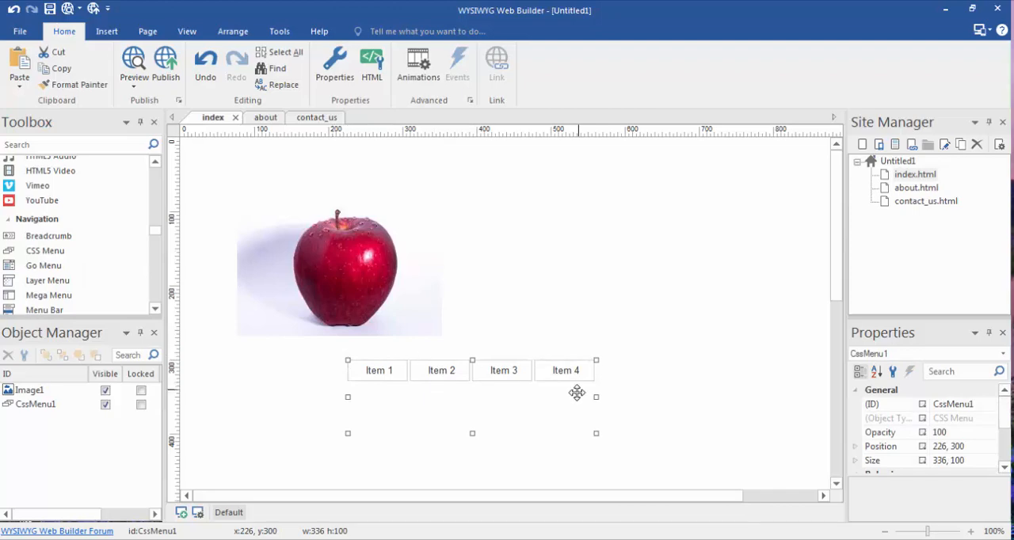
{"action": "left_click_drag", "start_coordinate": [576, 358], "coordinate": [686, 235]}
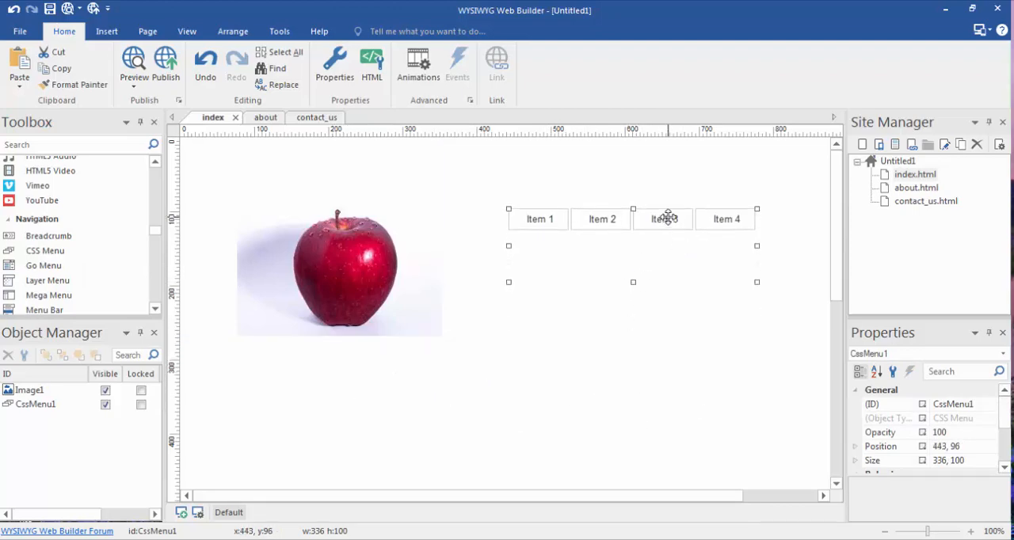
Remove Item 4 from the CSS Menu in its object properties
{"action": "right_click", "coordinate": [668, 218]}
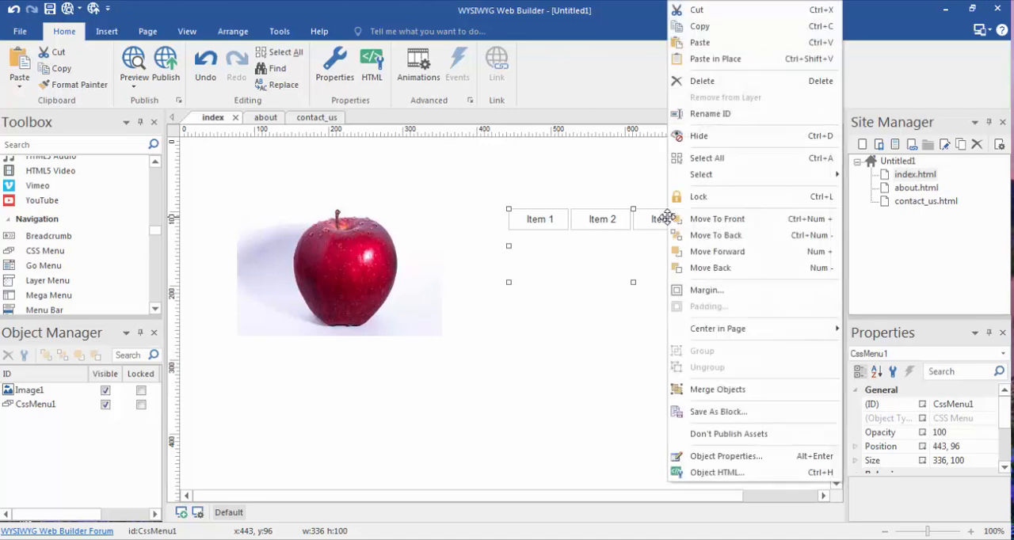
{"action": "left_click", "coordinate": [726, 456]}
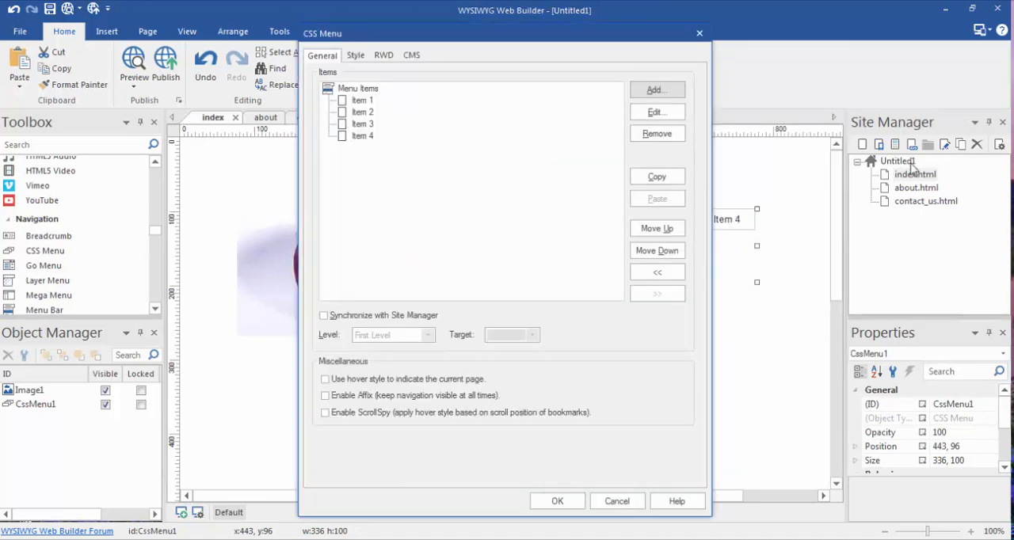
{"action": "left_click", "coordinate": [367, 137]}
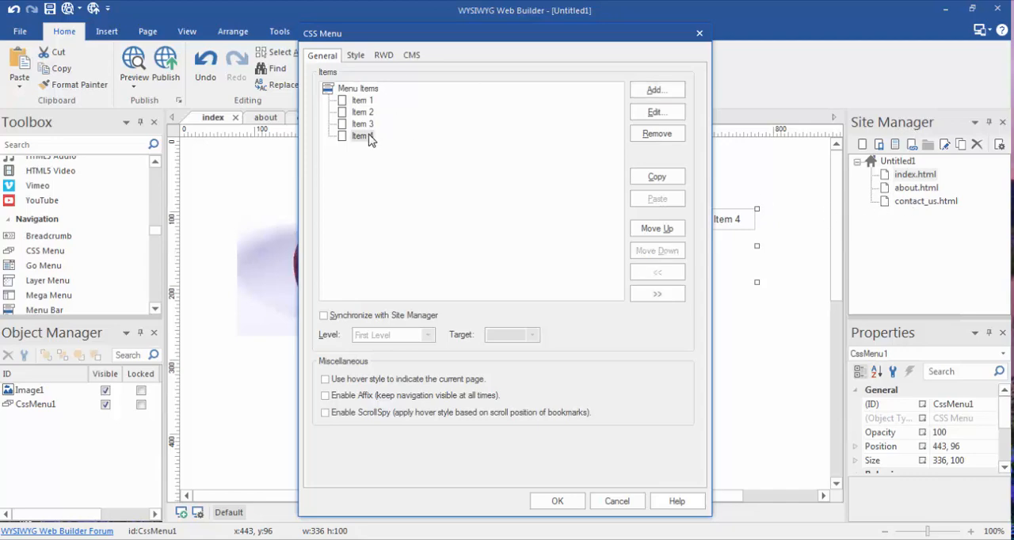
{"action": "left_click", "coordinate": [655, 137]}
Change the text of menu Item 1 to Home and link it to the project's index page
{"action": "left_click", "coordinate": [363, 102]}
{"action": "left_click", "coordinate": [655, 111]}
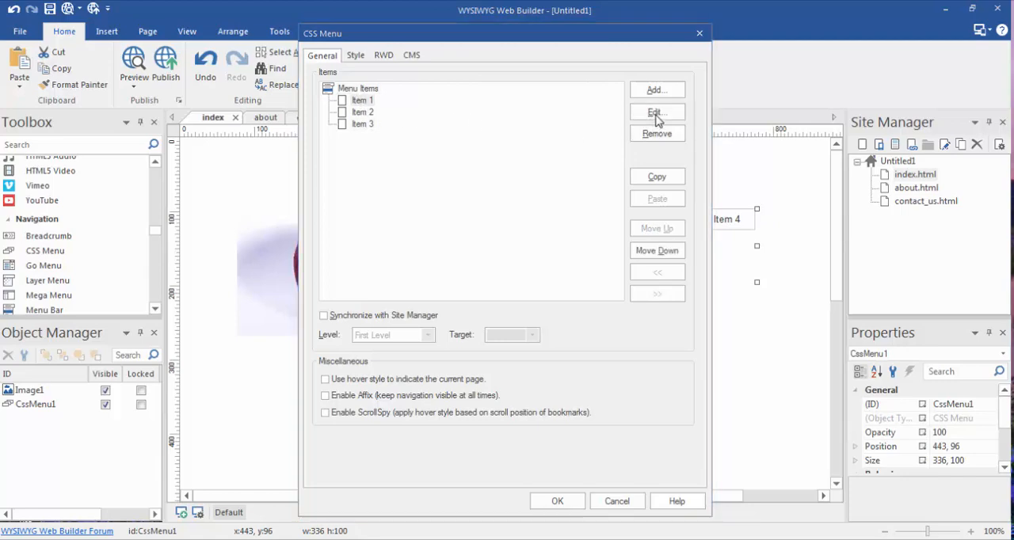
{"action": "left_click", "coordinate": [443, 158]}
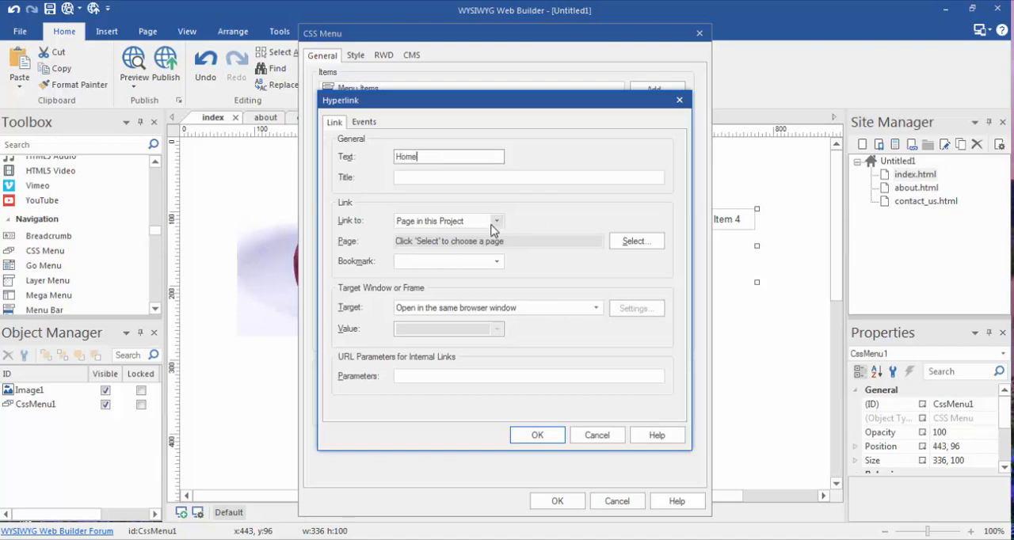
{"action": "left_click", "coordinate": [615, 246]}
{"action": "left_click", "coordinate": [404, 155]}
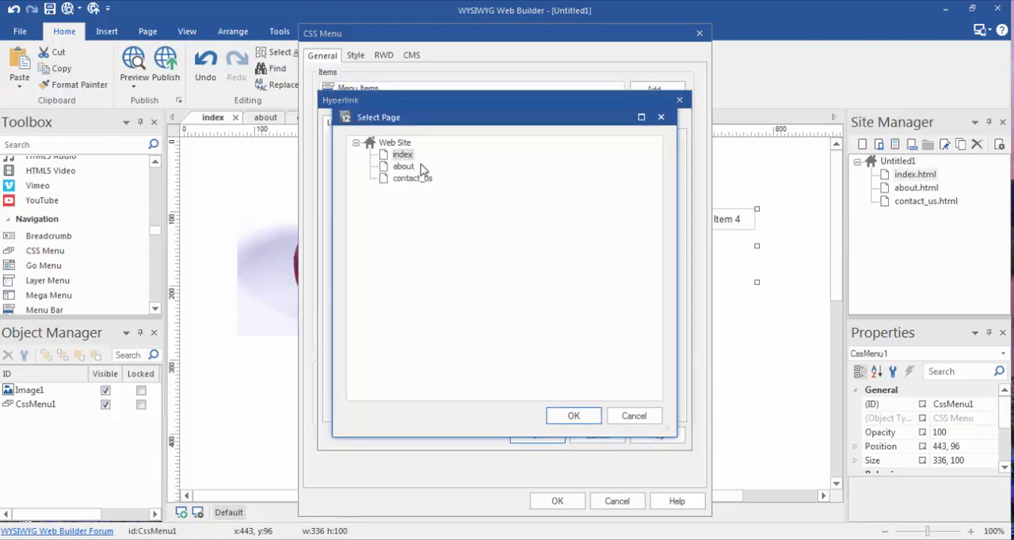
{"action": "left_click", "coordinate": [573, 418]}
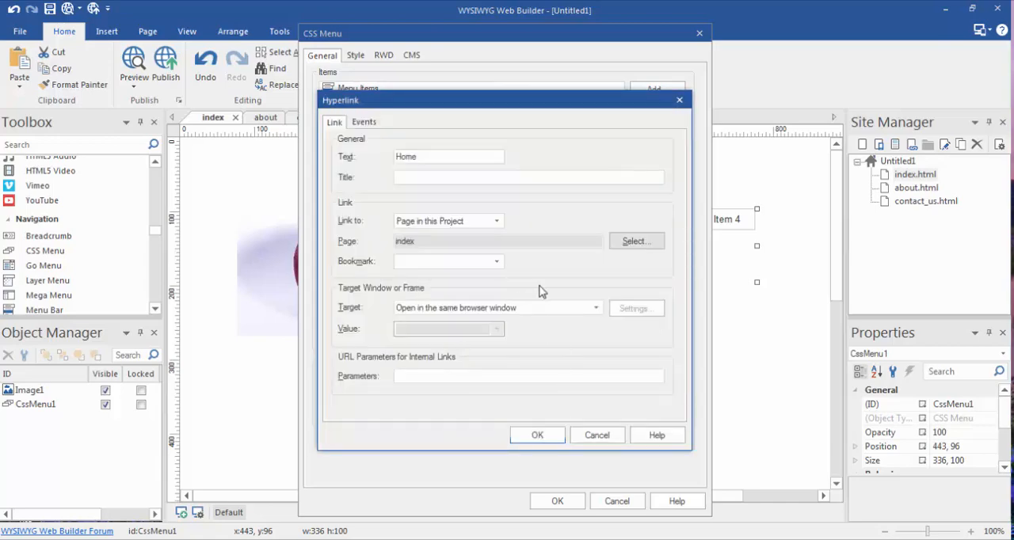
{"action": "left_click", "coordinate": [537, 435]}
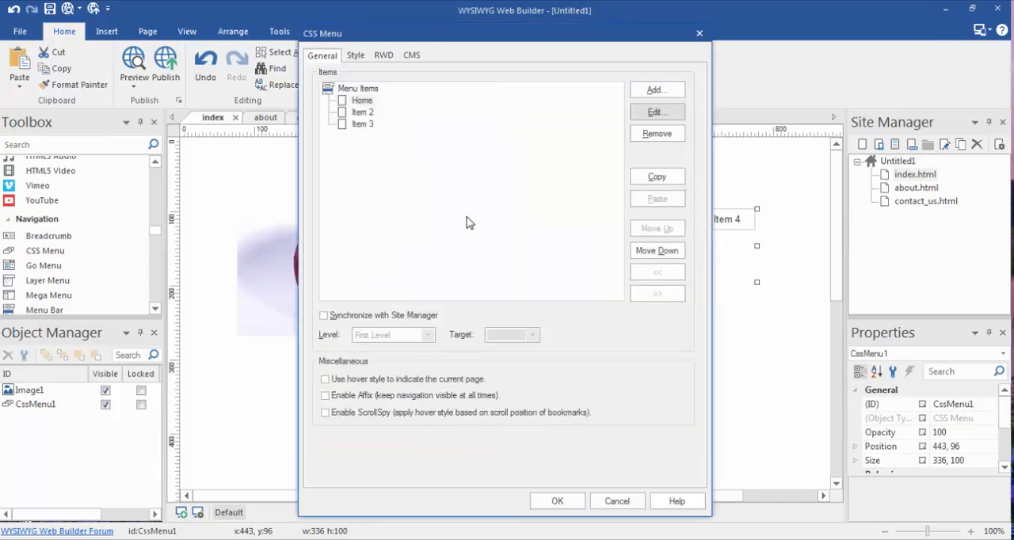
Change the text of menu Item 2 to About and link it to the project's about page
{"action": "left_click", "coordinate": [363, 112]}
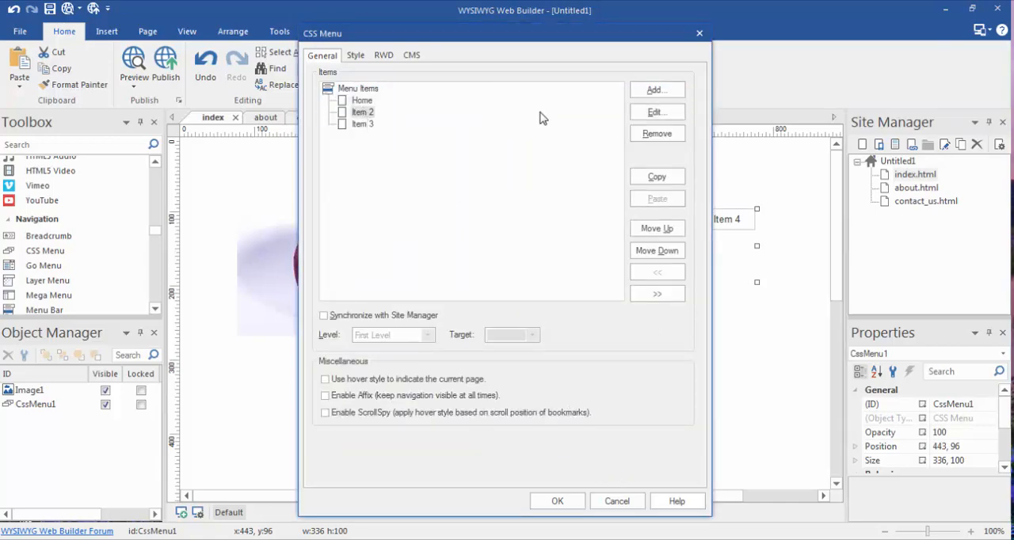
{"action": "left_click", "coordinate": [657, 113]}
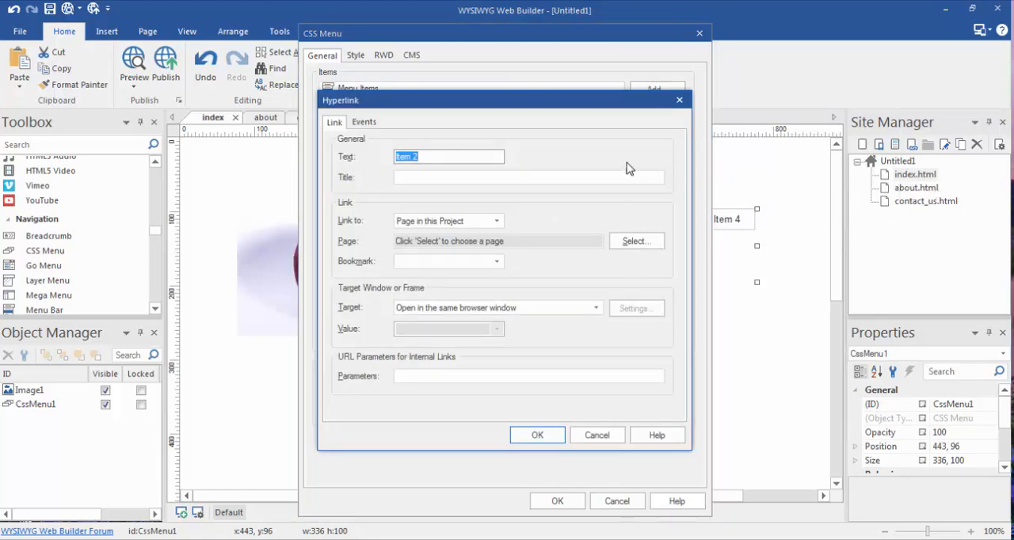
{"action": "key", "text": "BackSpace"}
{"action": "left_click", "coordinate": [637, 245]}
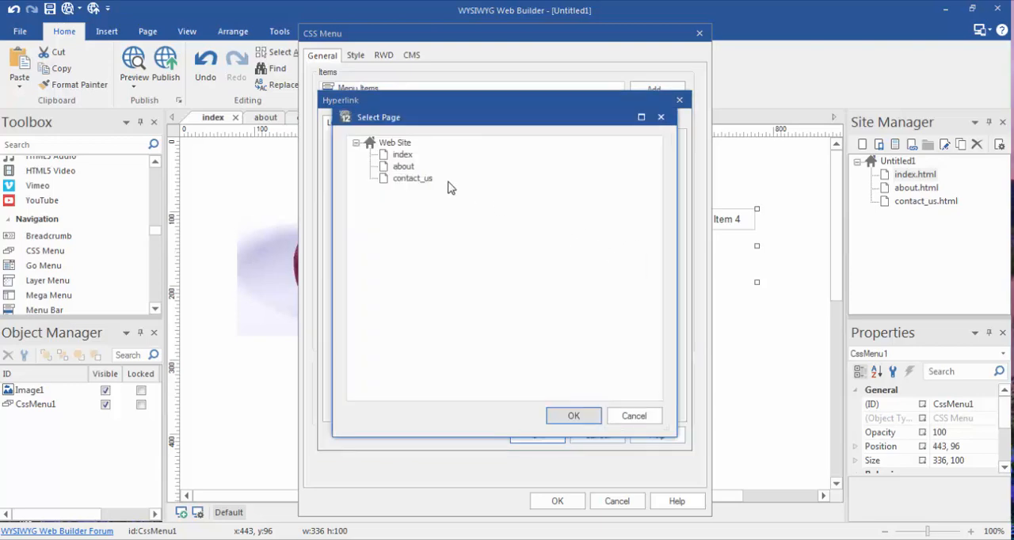
{"action": "left_click", "coordinate": [424, 178]}
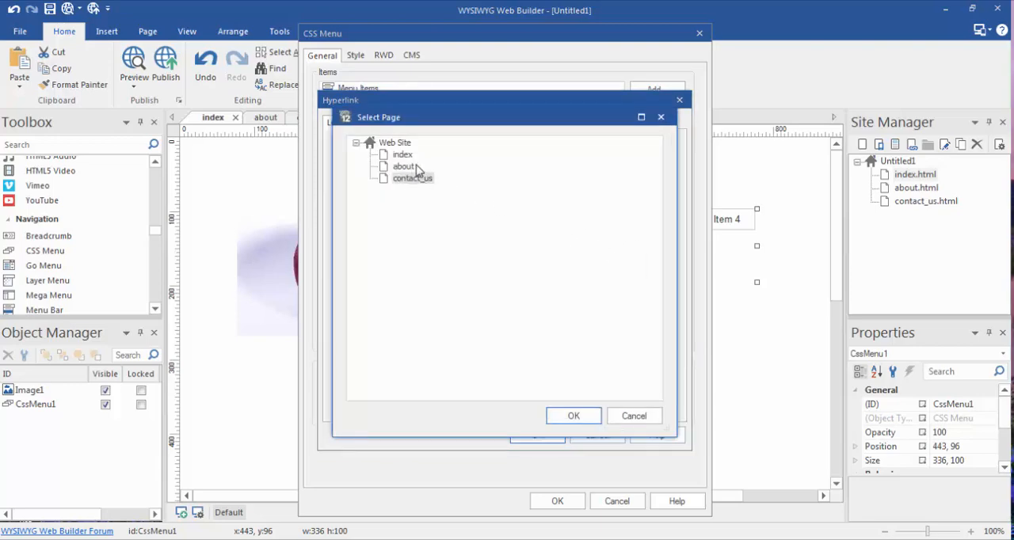
{"action": "left_click", "coordinate": [412, 167]}
{"action": "left_click", "coordinate": [576, 416]}
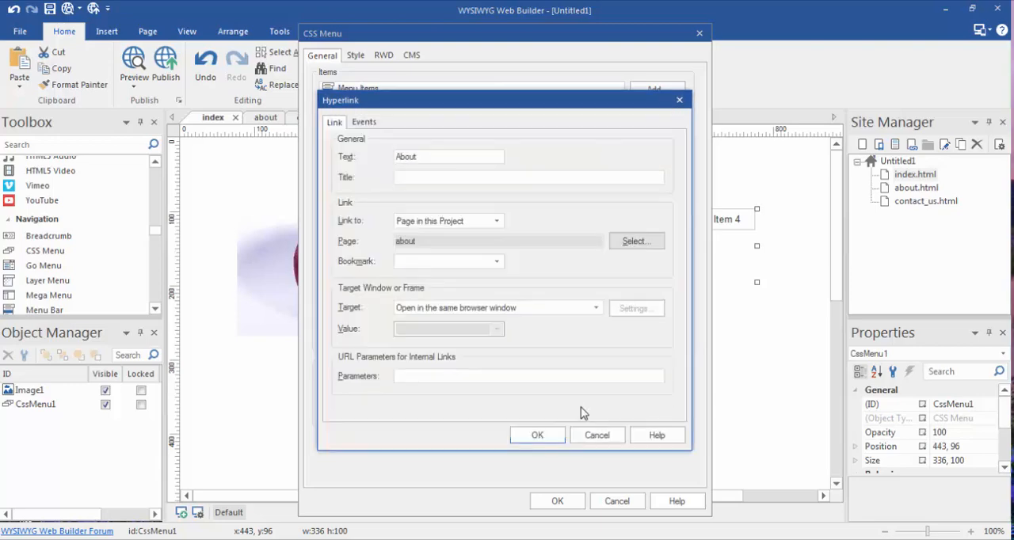
{"action": "left_click", "coordinate": [542, 438]}
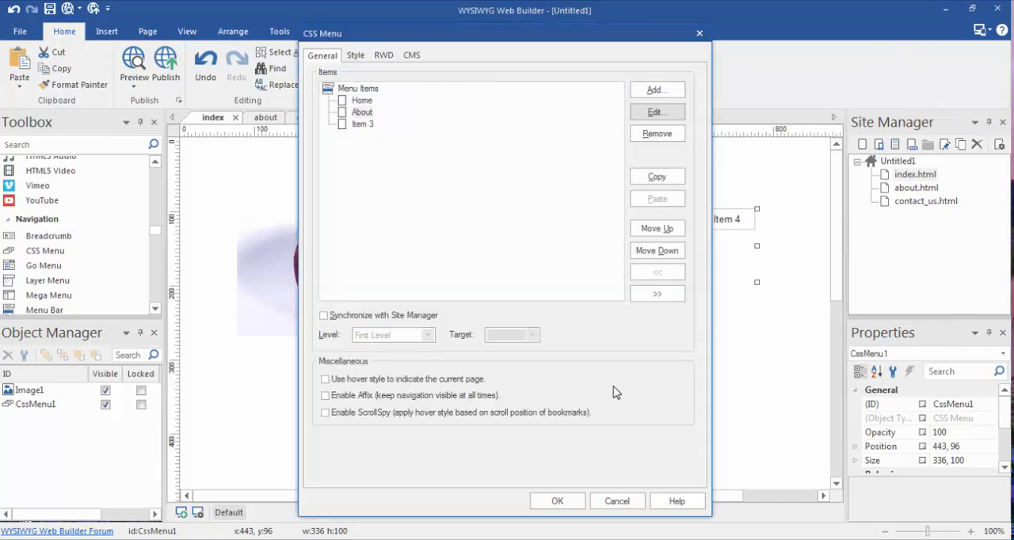
Change the text of menu Item 3 to Contact, link it to the contact_us page, and apply the CSS Menu settings
{"action": "left_click", "coordinate": [363, 124]}
{"action": "left_click", "coordinate": [655, 112]}
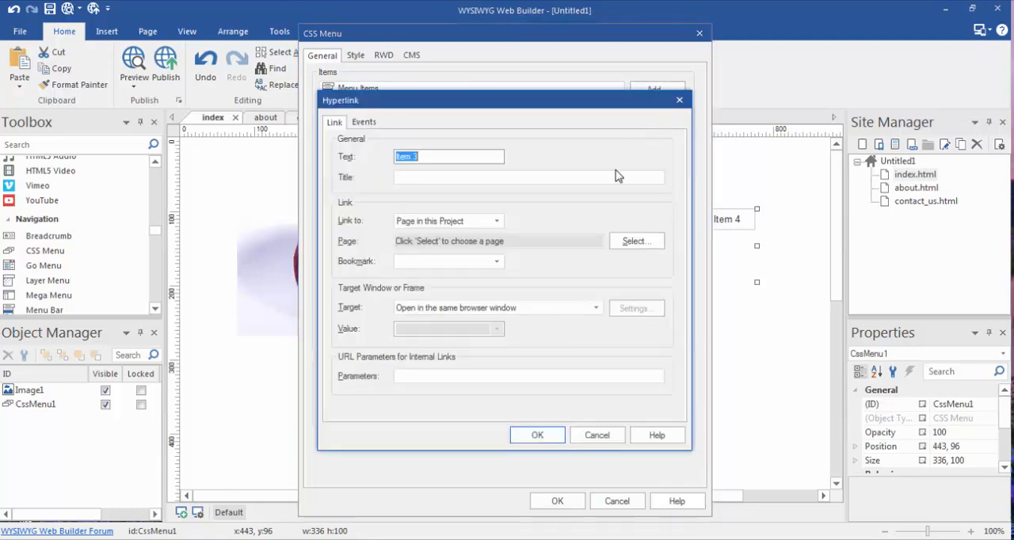
{"action": "left_click", "coordinate": [487, 156]}
{"action": "type", "text": "Contact"}
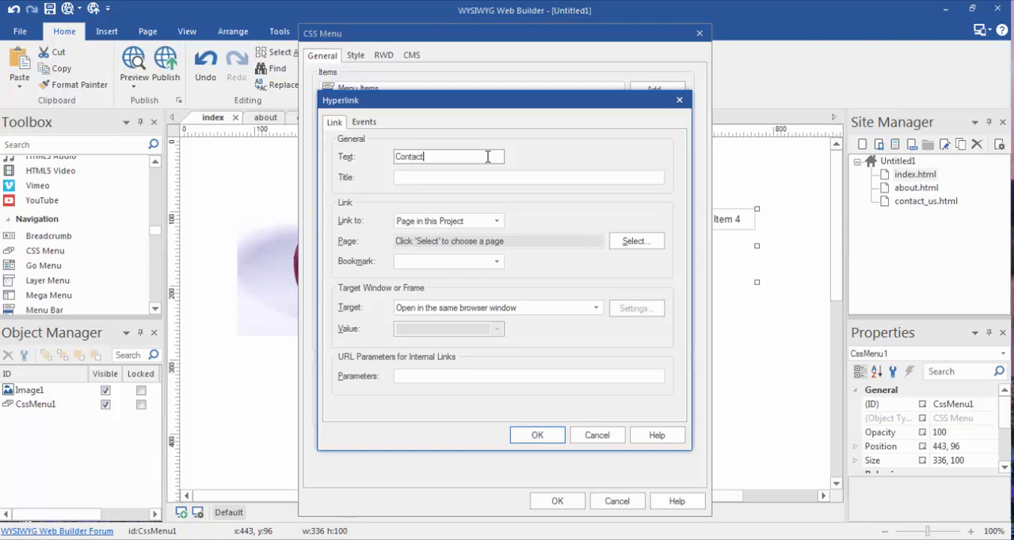
{"action": "left_click", "coordinate": [648, 243]}
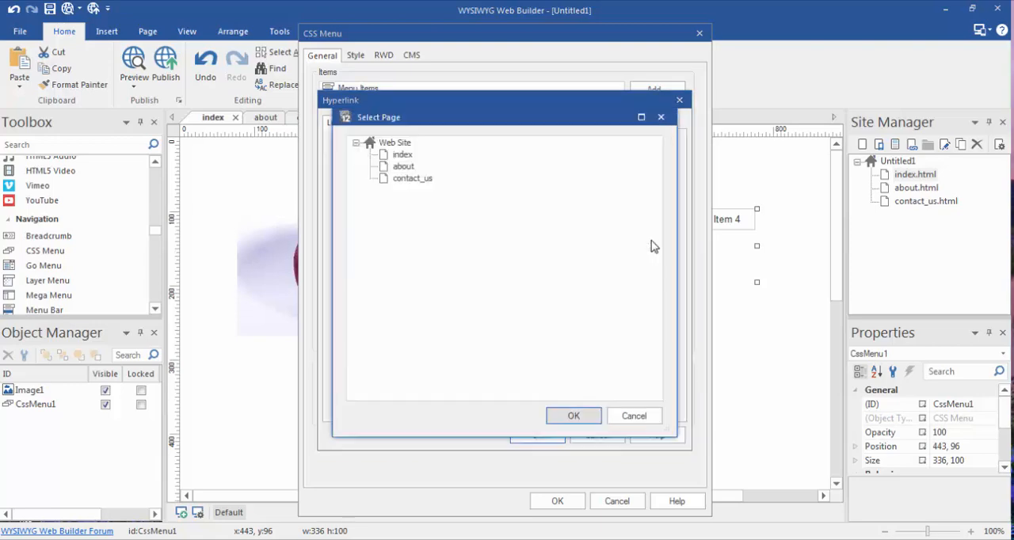
{"action": "left_click", "coordinate": [424, 181]}
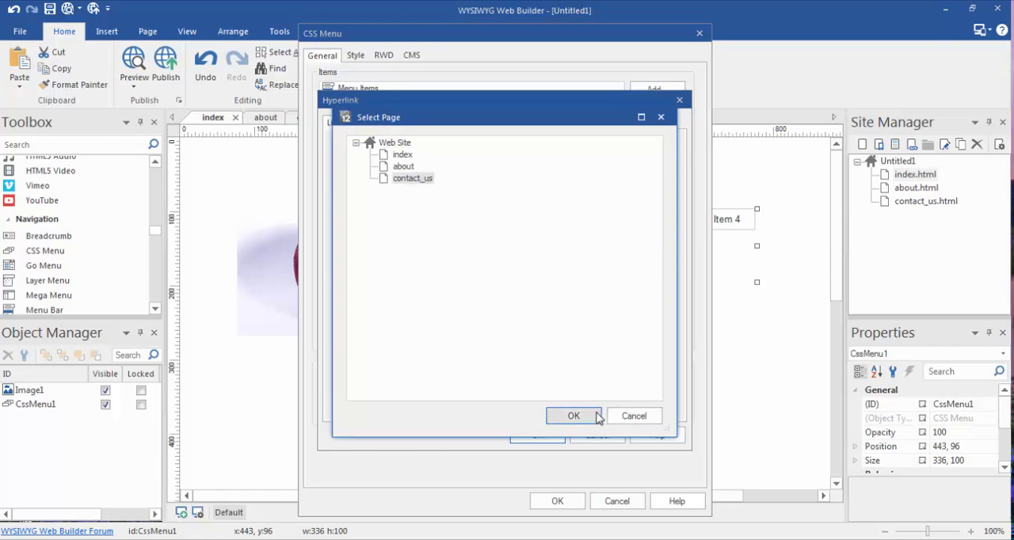
{"action": "left_click", "coordinate": [600, 417]}
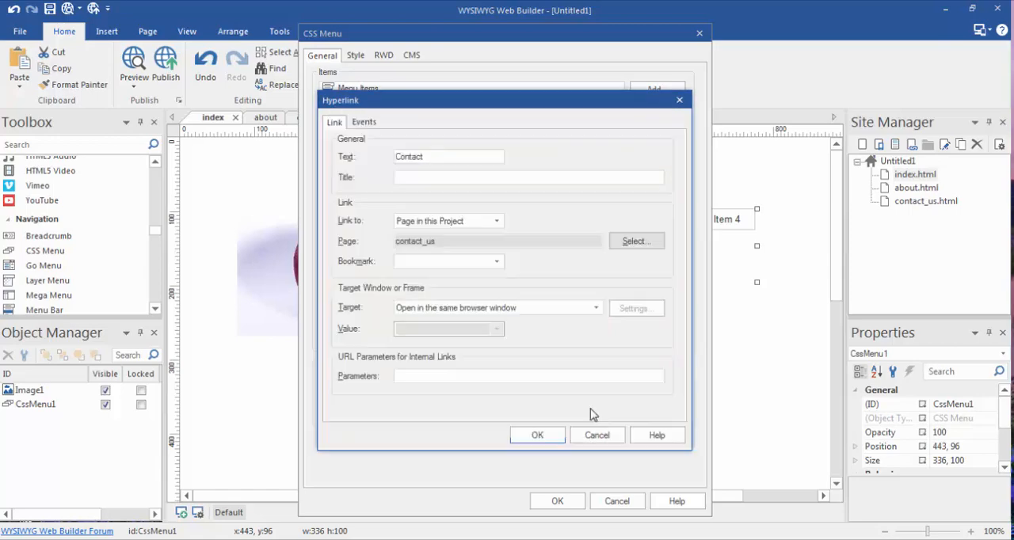
{"action": "left_click", "coordinate": [555, 435]}
{"action": "left_click", "coordinate": [561, 499]}
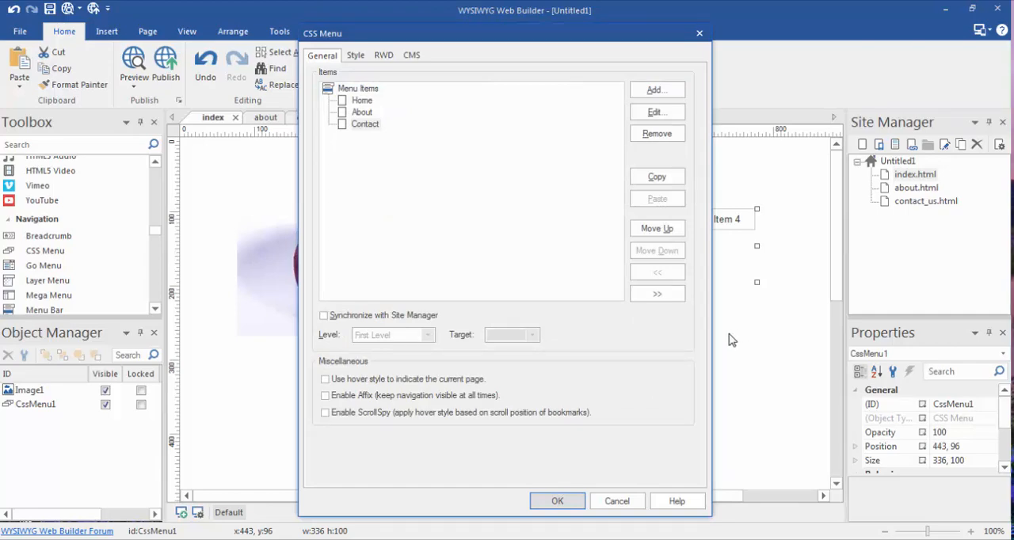
Close the CSS Menu properties and move the menu slightly to the right, to about x 460, y 94
{"action": "left_click", "coordinate": [557, 503]}
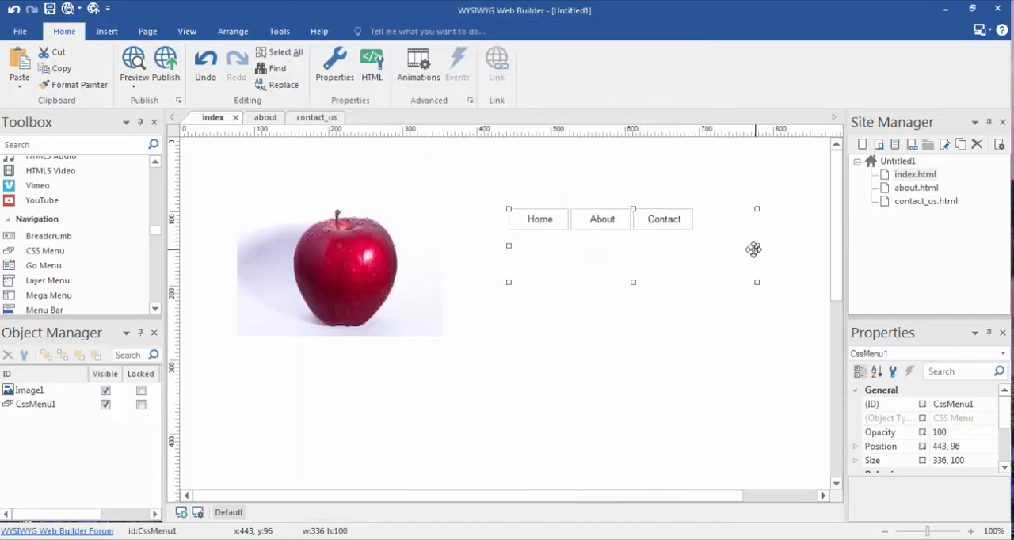
{"action": "mouse_move", "coordinate": [753, 250]}
{"action": "left_mouse_down"}
{"action": "mouse_move", "coordinate": [727, 245]}
{"action": "mouse_move", "coordinate": [770, 248]}
{"action": "left_mouse_up"}
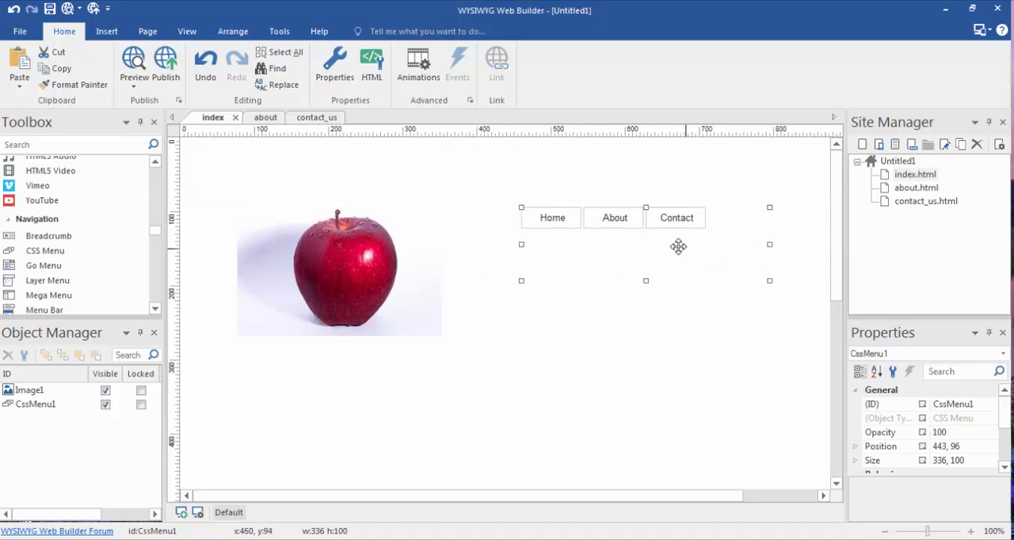
Set the main menu's layout alignment to Center in the CSS Menu's style properties
{"action": "right_click", "coordinate": [679, 221]}
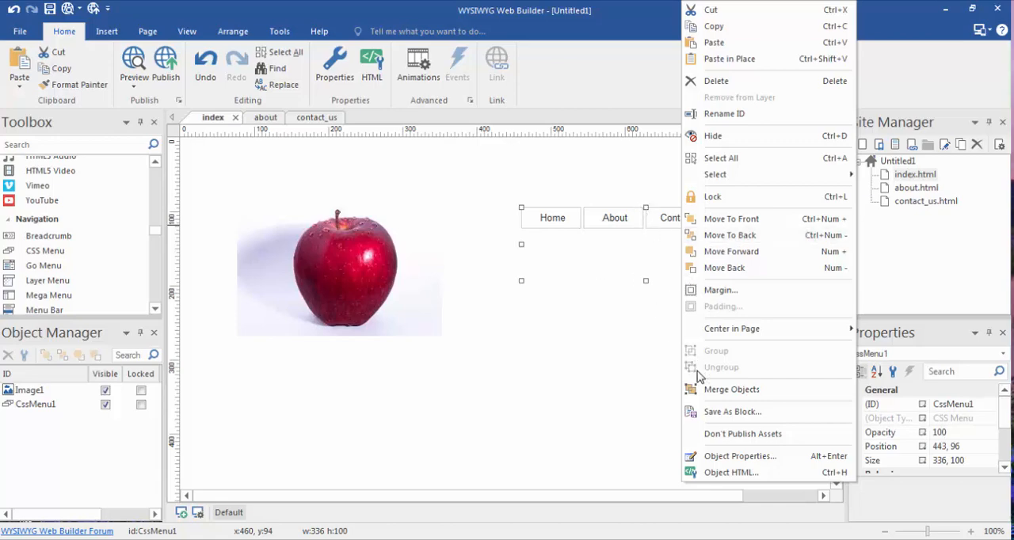
{"action": "left_click", "coordinate": [739, 457]}
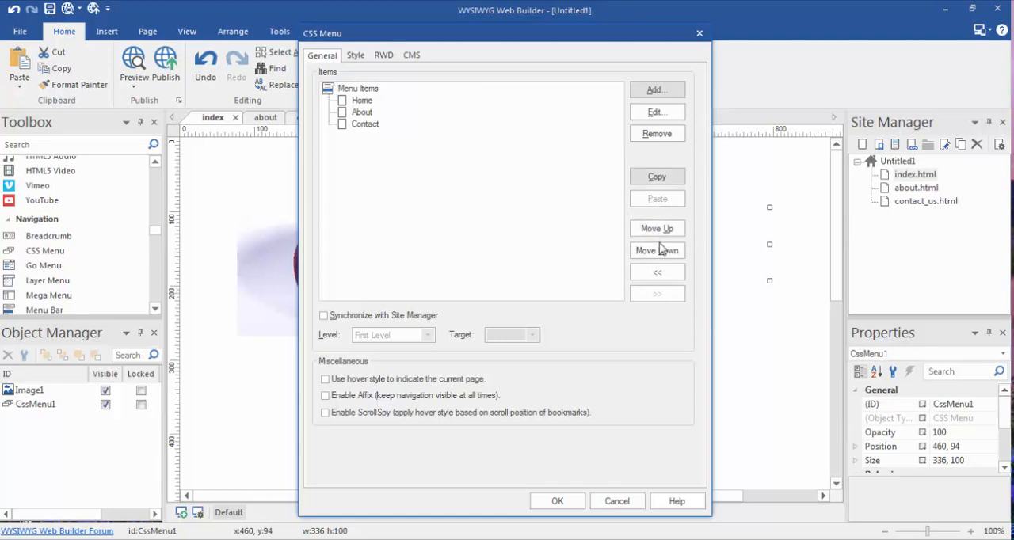
{"action": "left_click", "coordinate": [358, 89]}
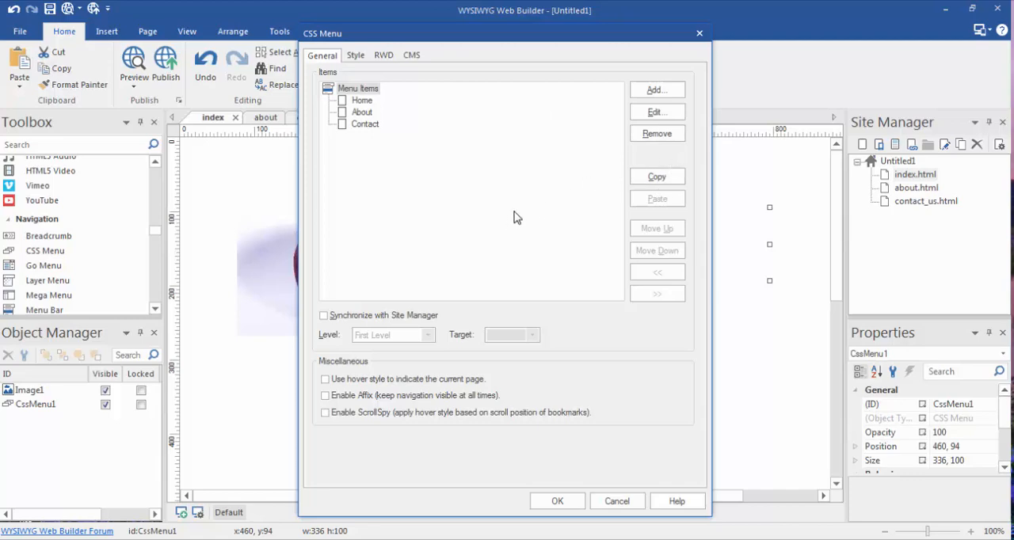
{"action": "left_click", "coordinate": [355, 55]}
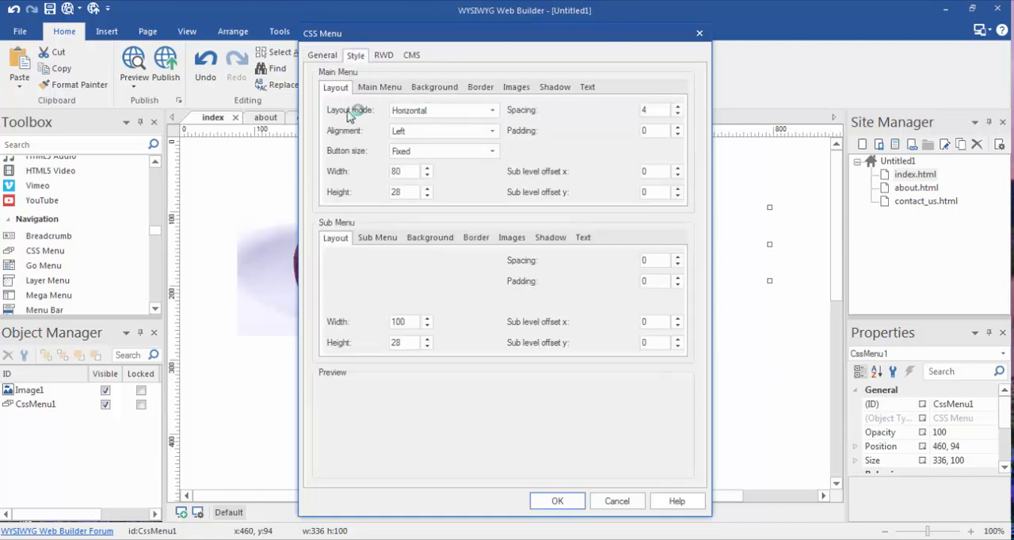
{"action": "left_click", "coordinate": [499, 115]}
{"action": "left_click", "coordinate": [498, 114]}
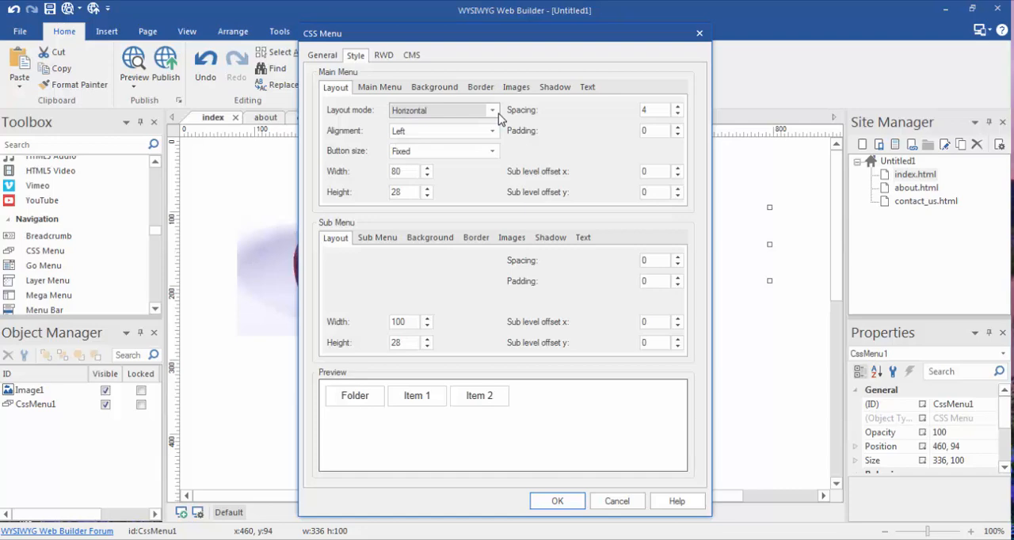
{"action": "left_click", "coordinate": [492, 133]}
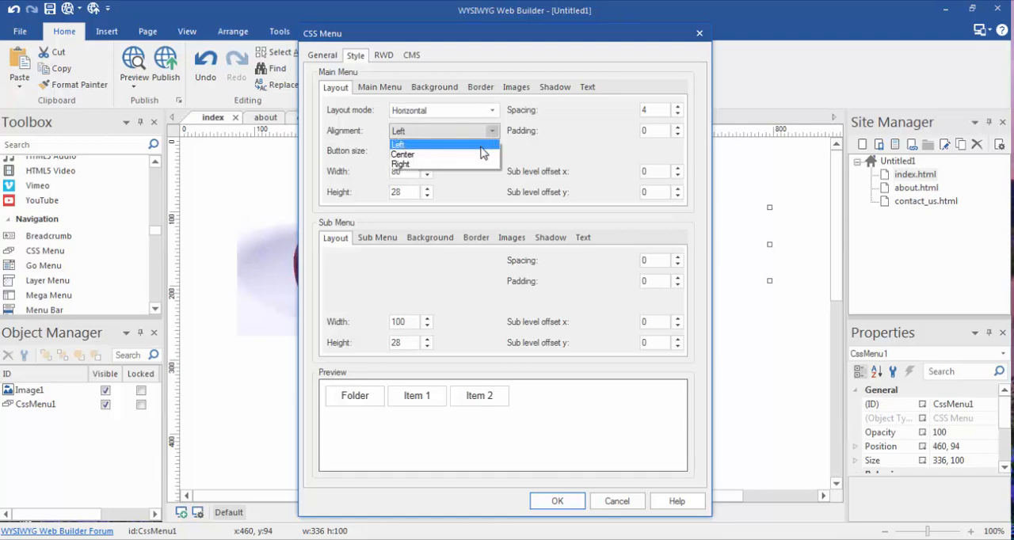
{"action": "left_click", "coordinate": [479, 155]}
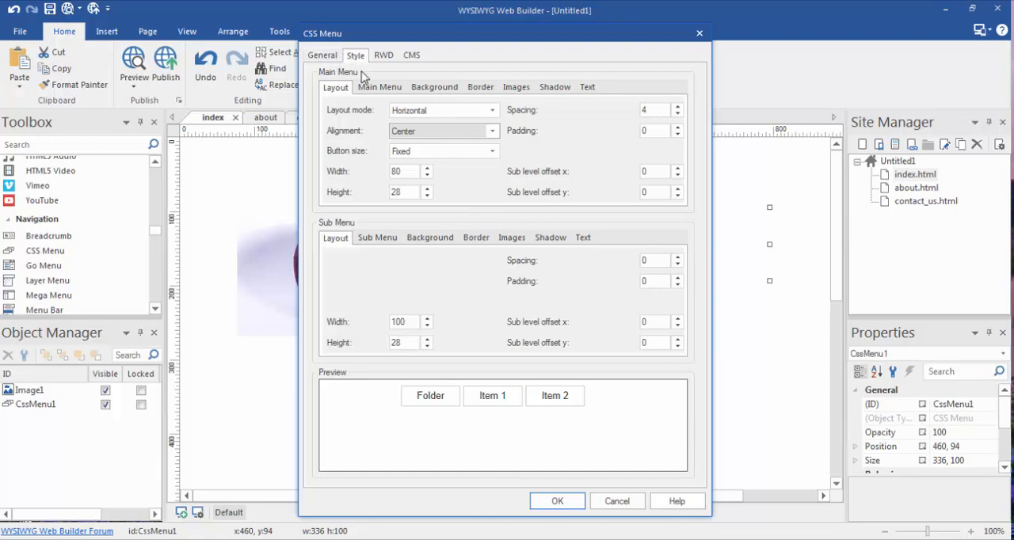
Choose the Fixed button size for the main menu and set the button width to 100
{"action": "left_click", "coordinate": [491, 152]}
{"action": "left_click", "coordinate": [490, 164]}
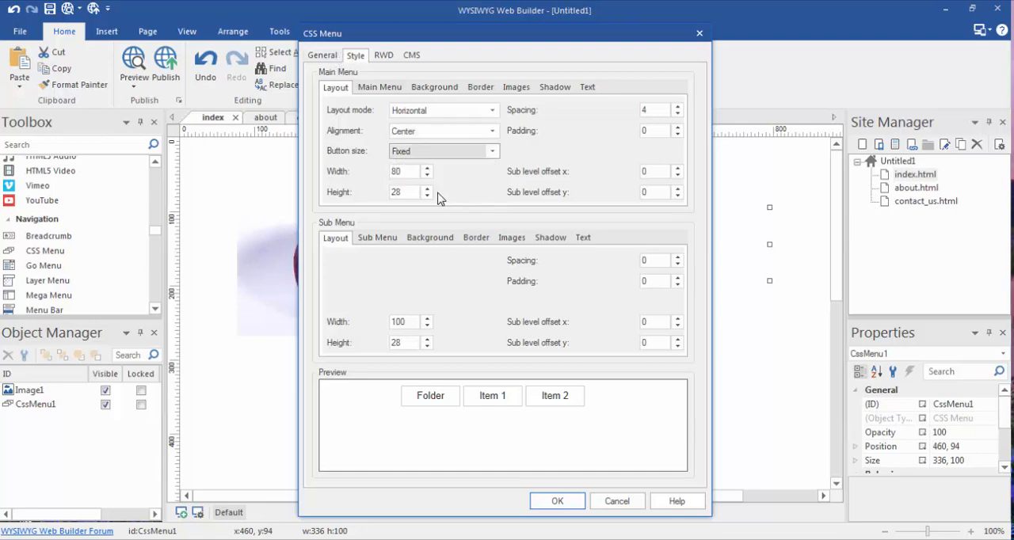
{"action": "left_click", "coordinate": [427, 170]}
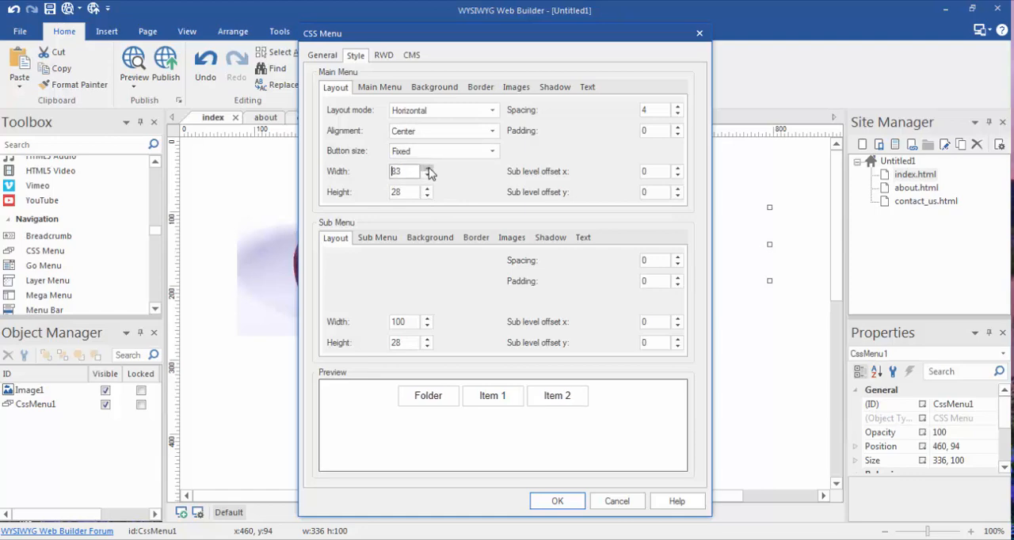
{"action": "left_click", "coordinate": [429, 168]}
{"action": "left_click", "coordinate": [429, 169]}
{"action": "left_click", "coordinate": [429, 169]}
{"action": "left_click", "coordinate": [429, 169]}
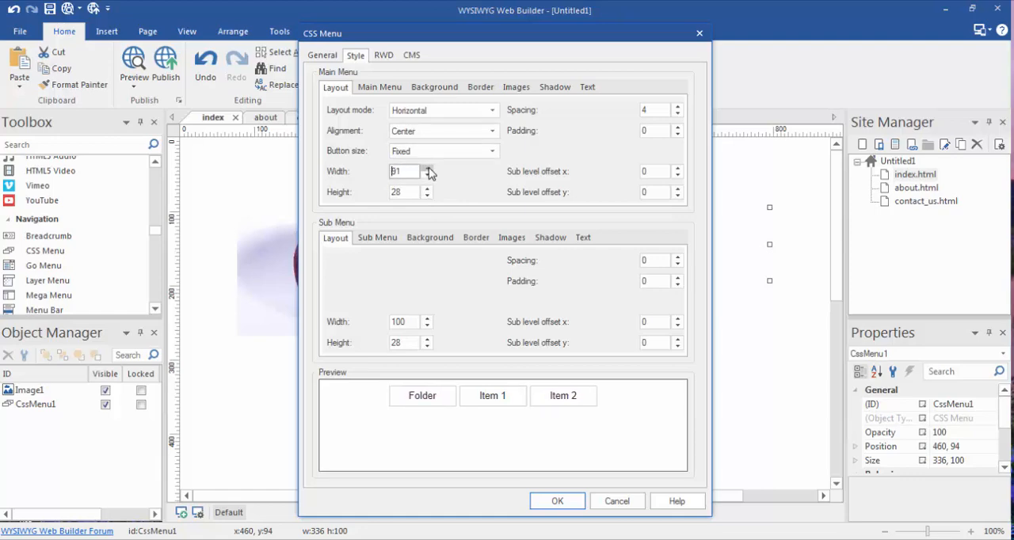
{"action": "left_click", "coordinate": [429, 169]}
{"action": "left_click", "coordinate": [430, 169]}
{"action": "left_click", "coordinate": [431, 170]}
{"action": "left_click", "coordinate": [429, 169]}
{"action": "left_click", "coordinate": [428, 169]}
{"action": "left_click", "coordinate": [428, 169]}
{"action": "left_click", "coordinate": [429, 169]}
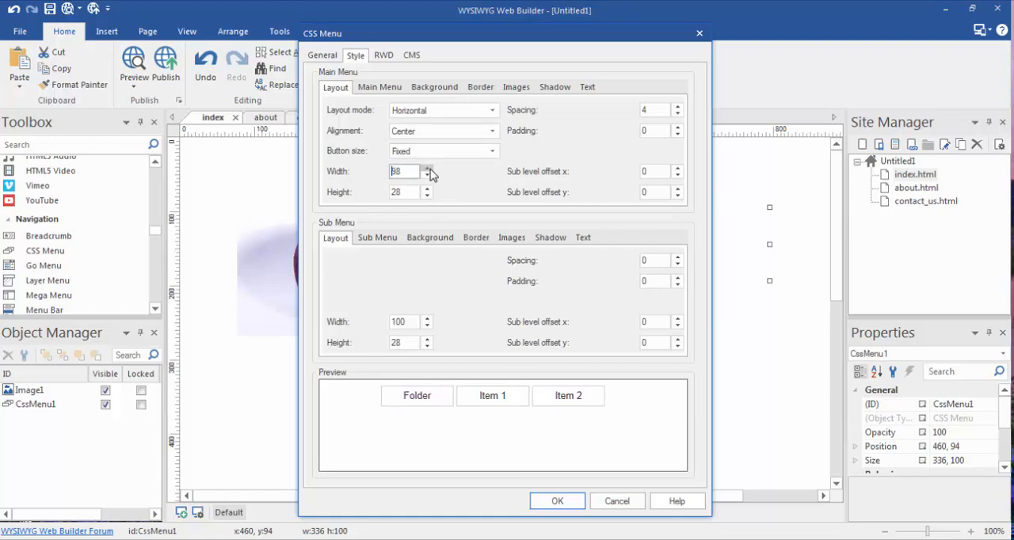
{"action": "left_click", "coordinate": [429, 169]}
{"action": "left_click", "coordinate": [429, 169]}
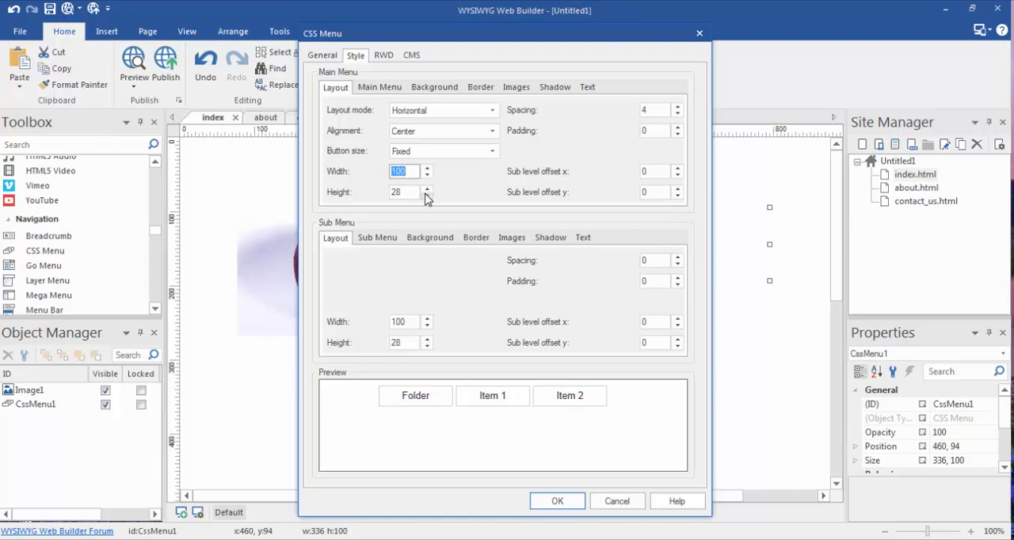
Set the main menu's solid background color to purple
{"action": "left_click", "coordinate": [371, 90]}
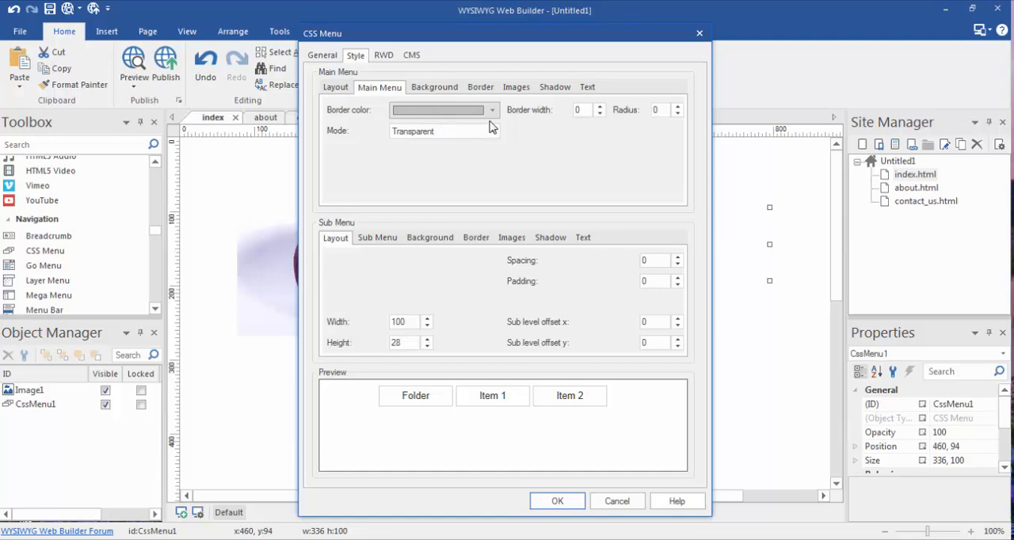
{"action": "left_click", "coordinate": [436, 88]}
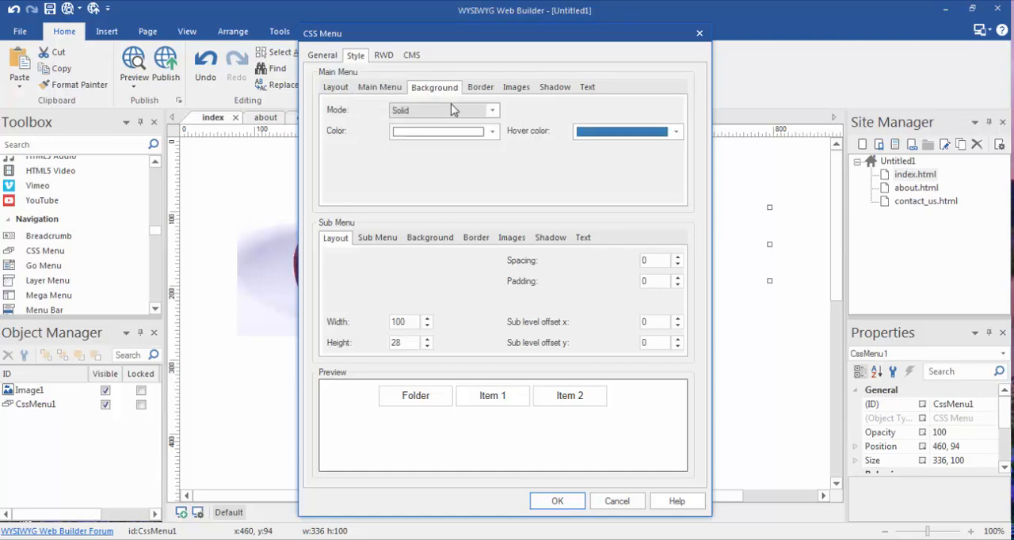
{"action": "left_click", "coordinate": [492, 132]}
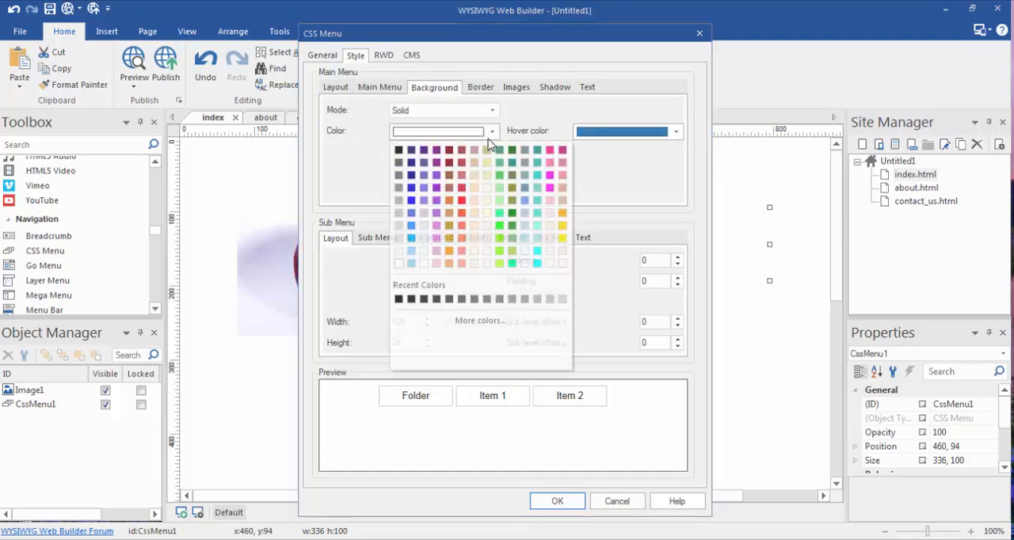
{"action": "left_click", "coordinate": [435, 153]}
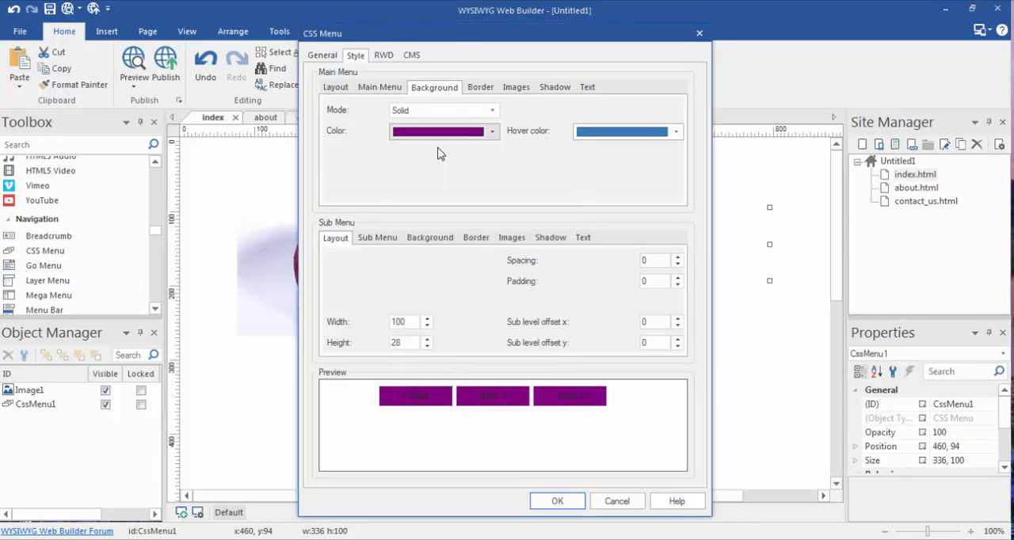
Format the main menu text as size 12, white and bold, and apply the style settings
{"action": "left_click", "coordinate": [584, 90]}
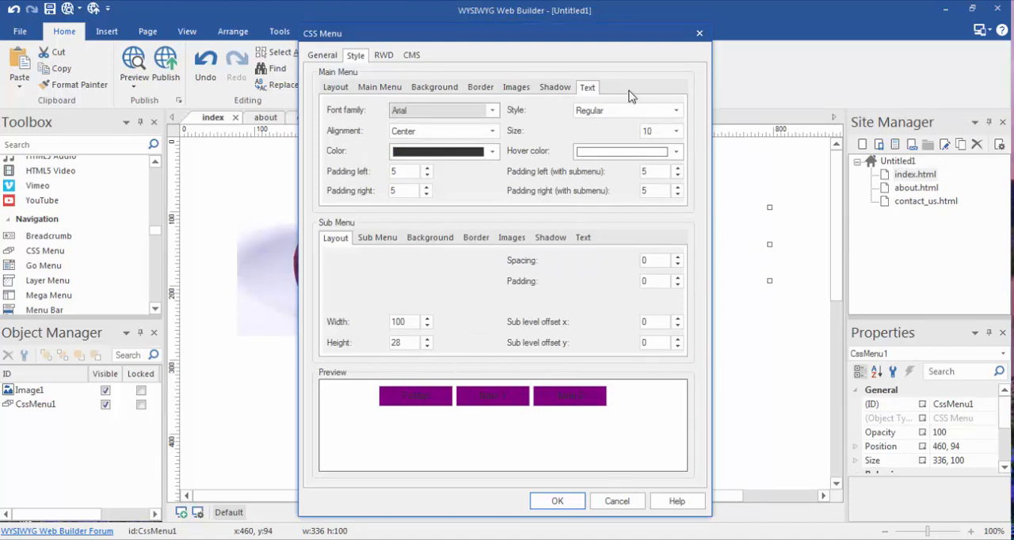
{"action": "left_click", "coordinate": [675, 131]}
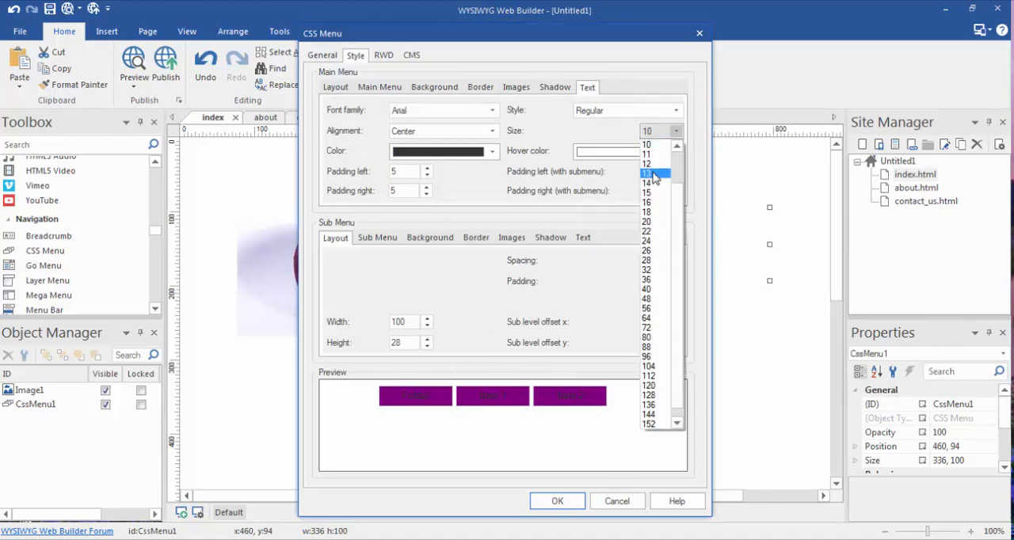
{"action": "left_click", "coordinate": [654, 165]}
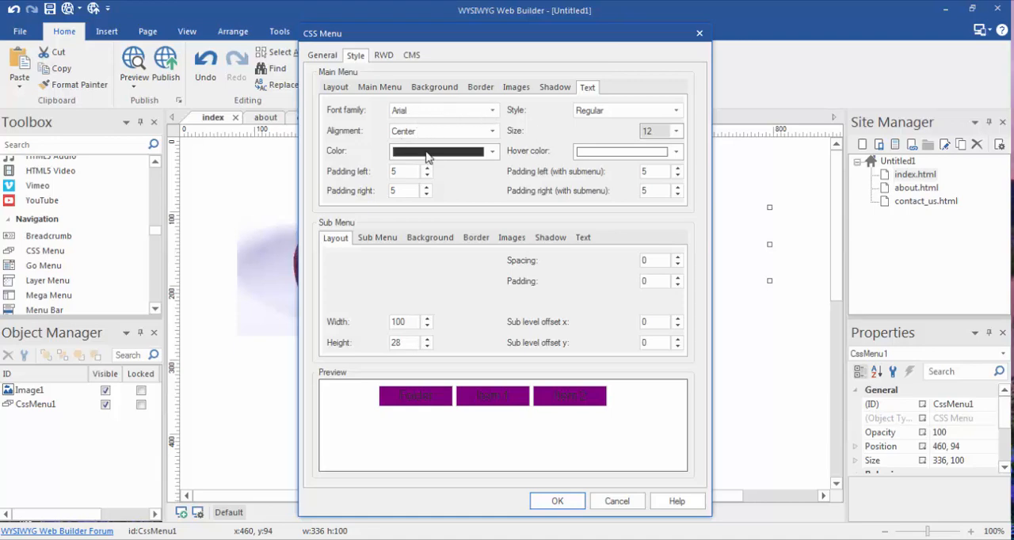
{"action": "left_click", "coordinate": [492, 151]}
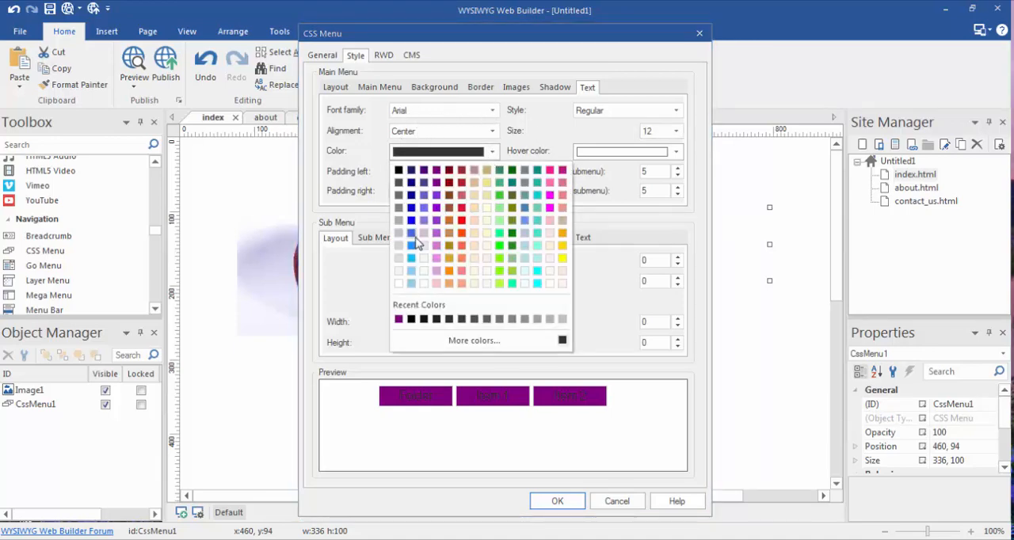
{"action": "left_click", "coordinate": [400, 285]}
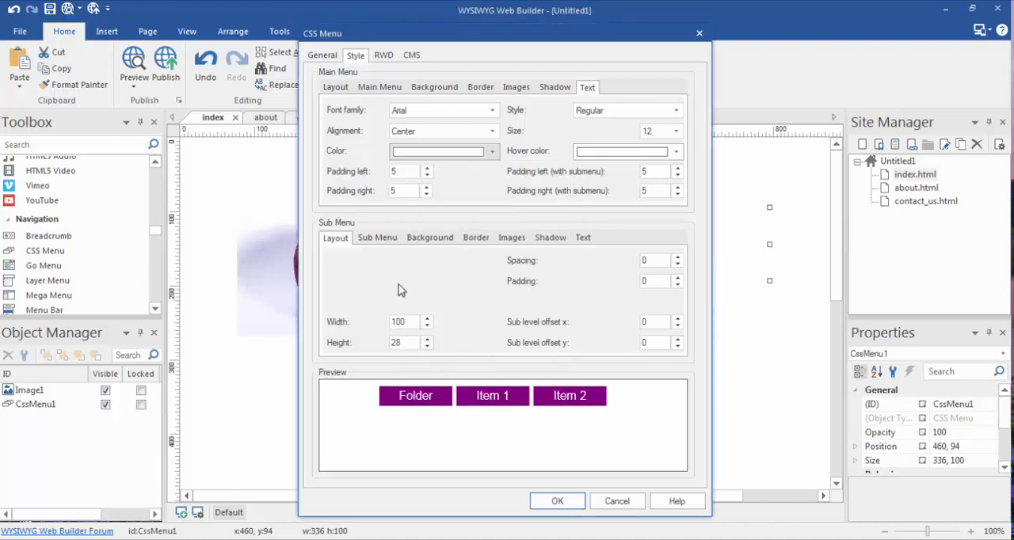
{"action": "left_click", "coordinate": [676, 110]}
{"action": "left_click", "coordinate": [657, 143]}
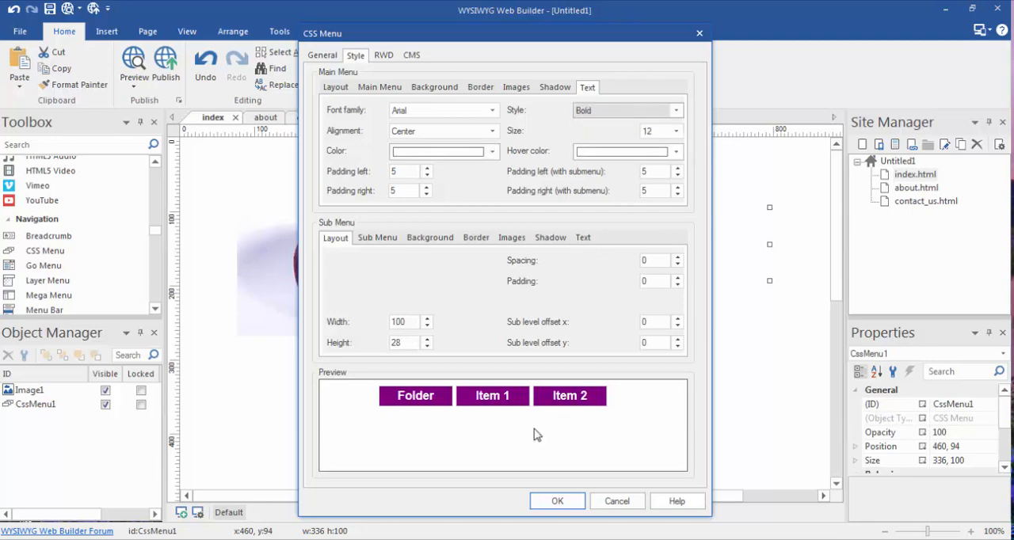
{"action": "left_click", "coordinate": [557, 500]}
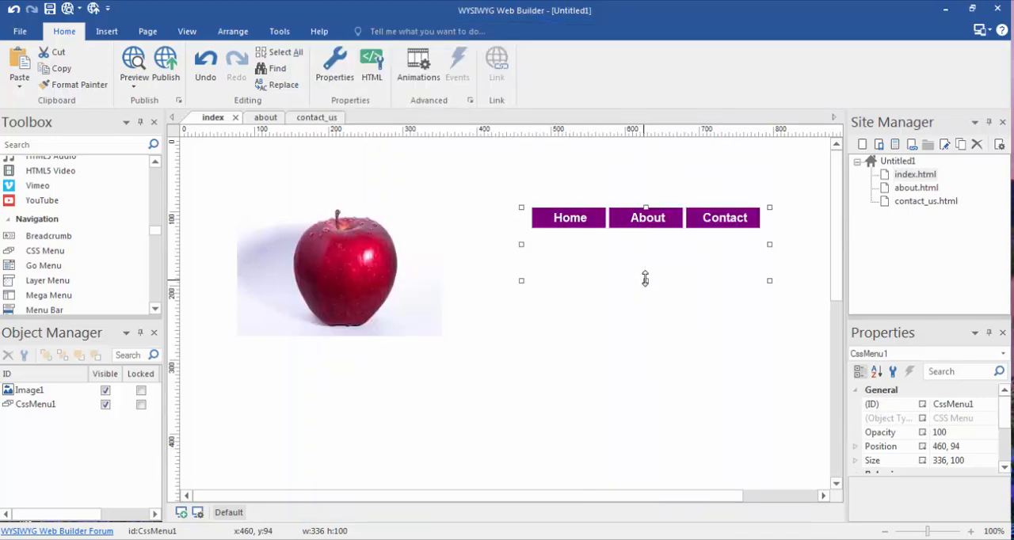
Reduce the CSS menu's height to about 43 and move it up and left to about x 426, y 61
{"action": "left_click_drag", "start_coordinate": [646, 281], "coordinate": [645, 238]}
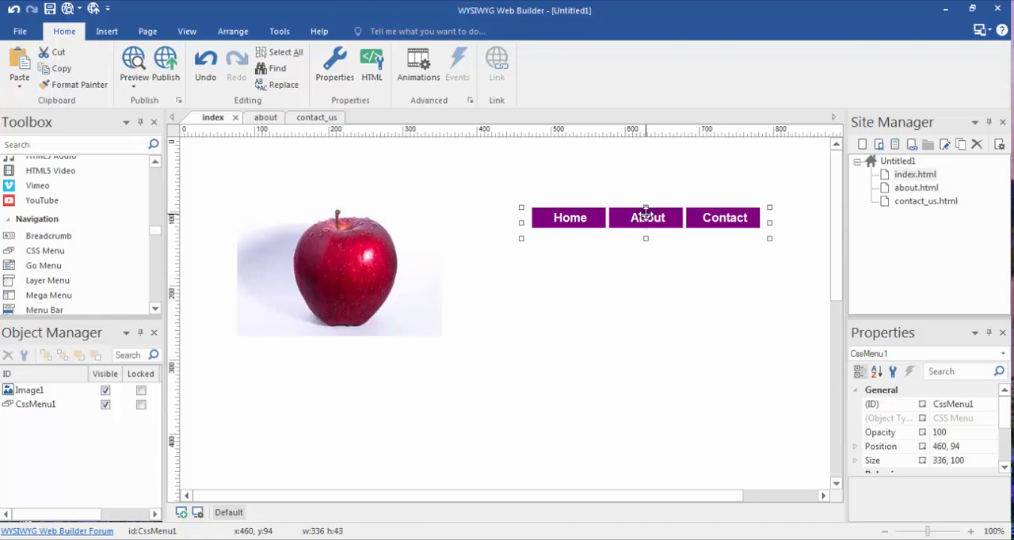
{"action": "right_click", "coordinate": [646, 212]}
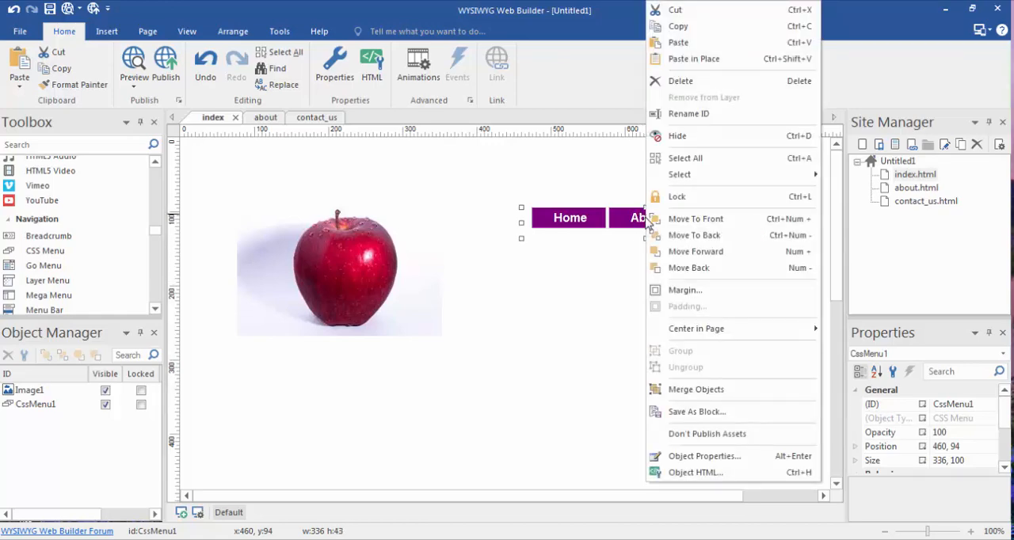
{"action": "left_click_drag", "start_coordinate": [585, 229], "coordinate": [558, 203]}
{"action": "right_click", "coordinate": [565, 208]}
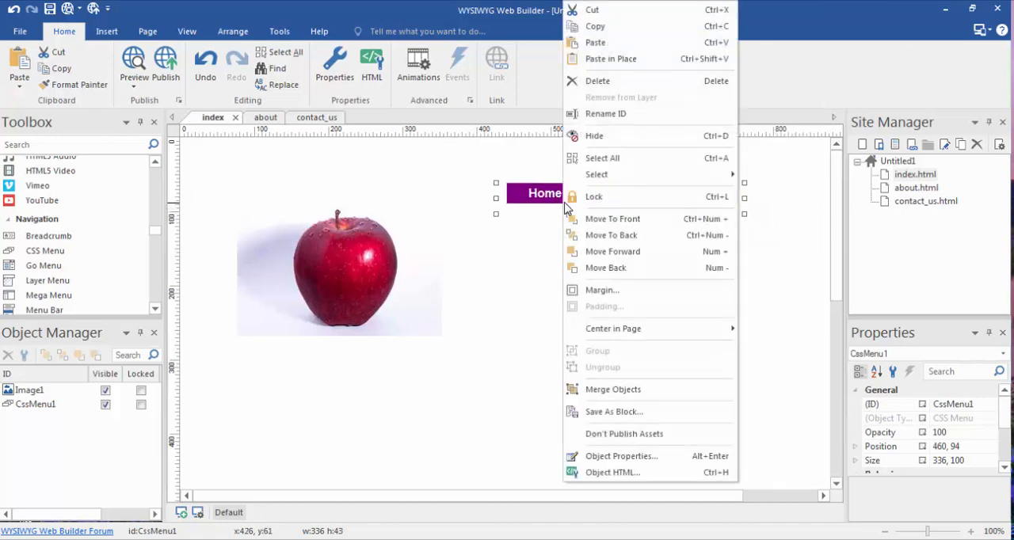
{"action": "left_click", "coordinate": [611, 458]}
{"action": "left_click", "coordinate": [352, 55]}
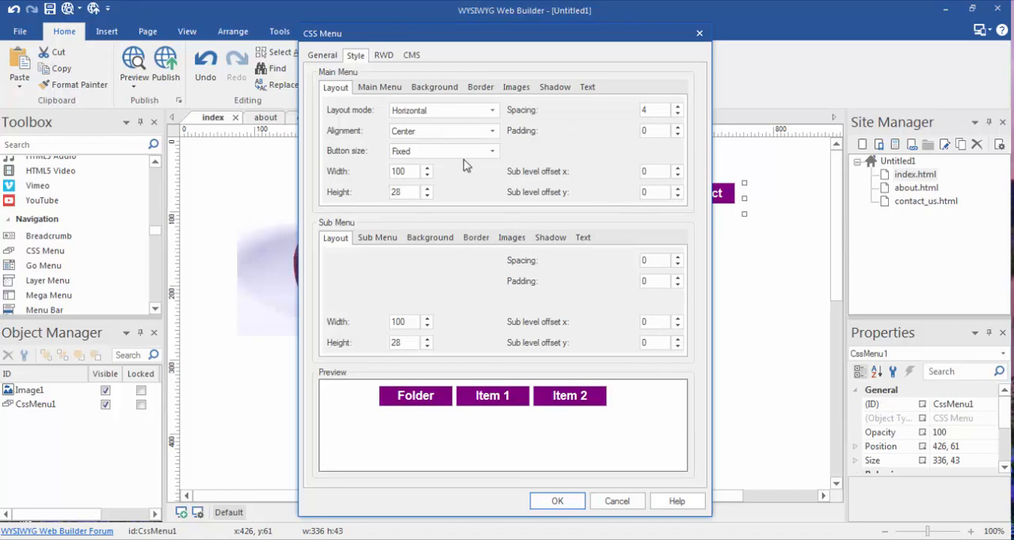
{"action": "left_click", "coordinate": [699, 33]}
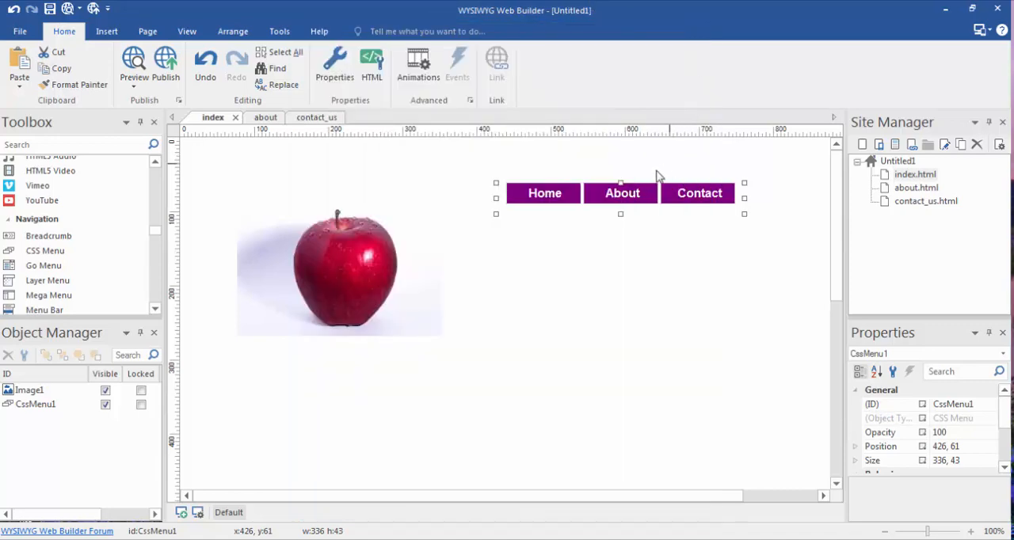
Move the menu to about x 394, y 42, preview the index page in the browser, and return to the editor
{"action": "left_click_drag", "start_coordinate": [624, 194], "coordinate": [599, 176]}
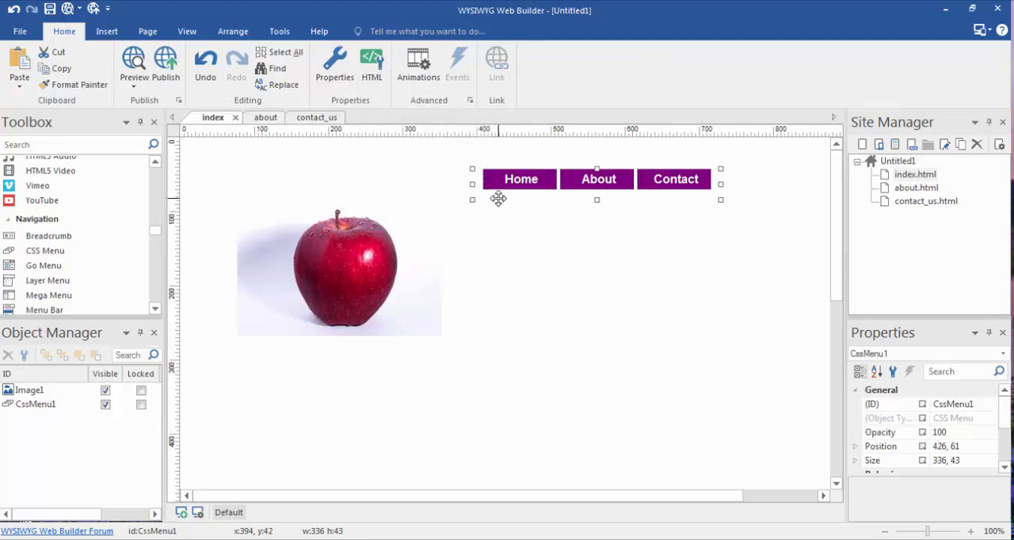
{"action": "key", "text": "F5"}
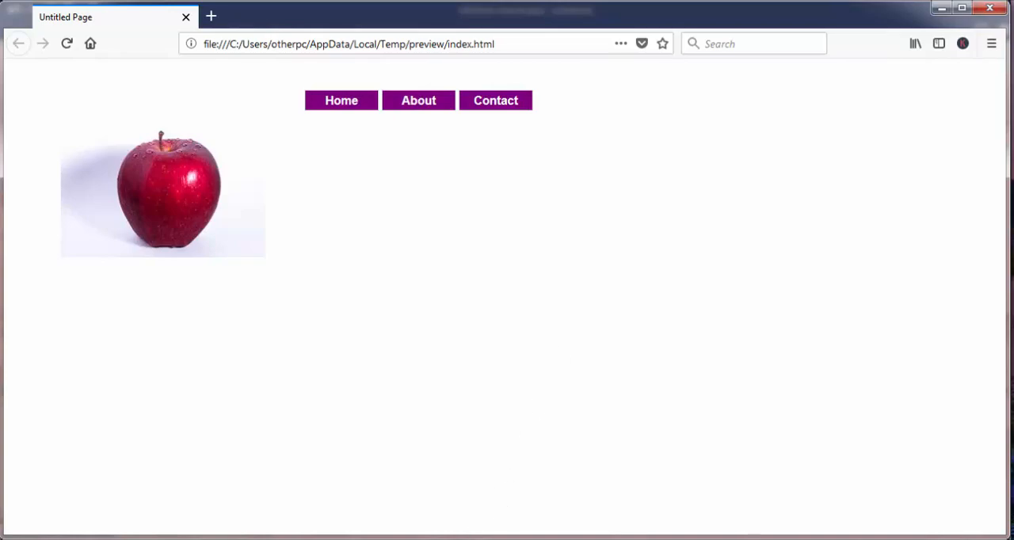
{"action": "left_click", "coordinate": [504, 539]}
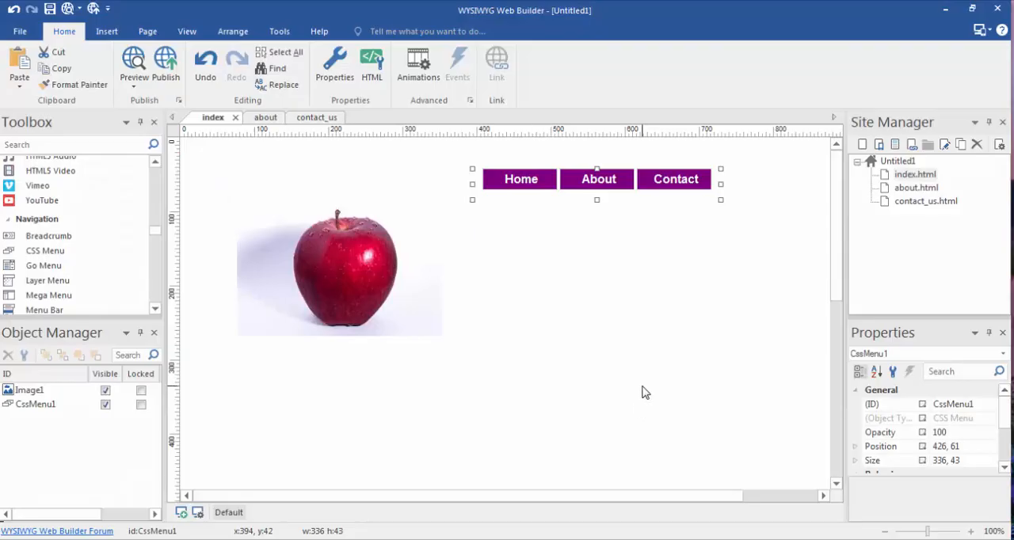